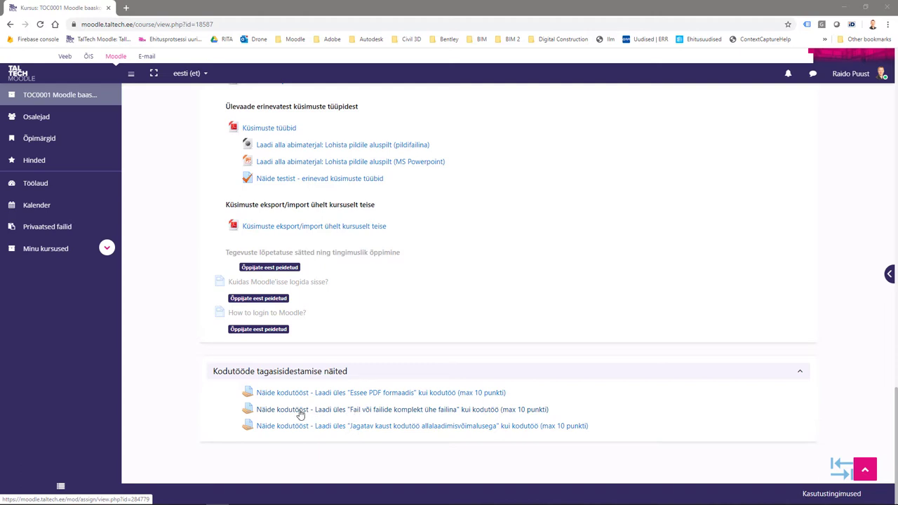
Open the homework example "Fail või failide komplekt ühe failina" as the teacher and read its submission instructions.
{"action": "left_click", "coordinate": [377, 414]}
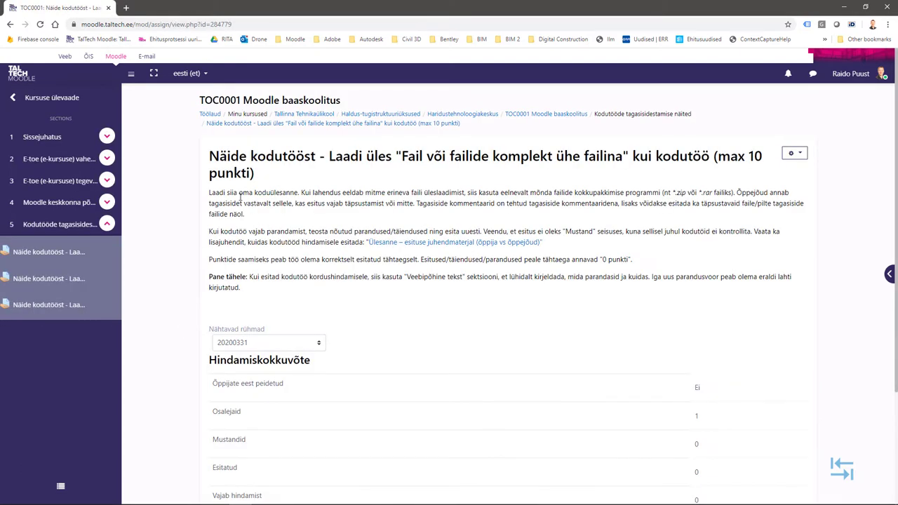
{"action": "left_click_drag", "start_coordinate": [210, 196], "coordinate": [242, 289]}
{"action": "left_click", "coordinate": [287, 296]}
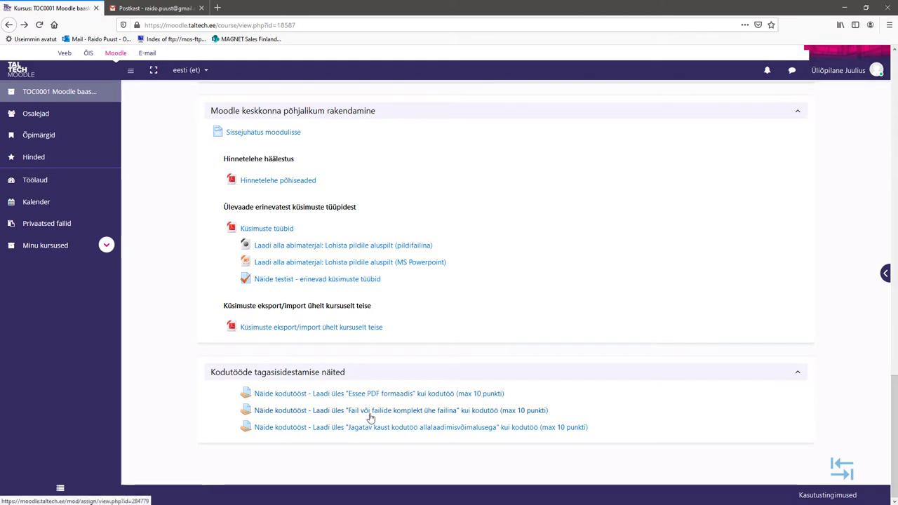
In the student's course view, open the "Fail või failide komplekt ühe failina" assignment and start adding a submission.
{"action": "left_click", "coordinate": [403, 414]}
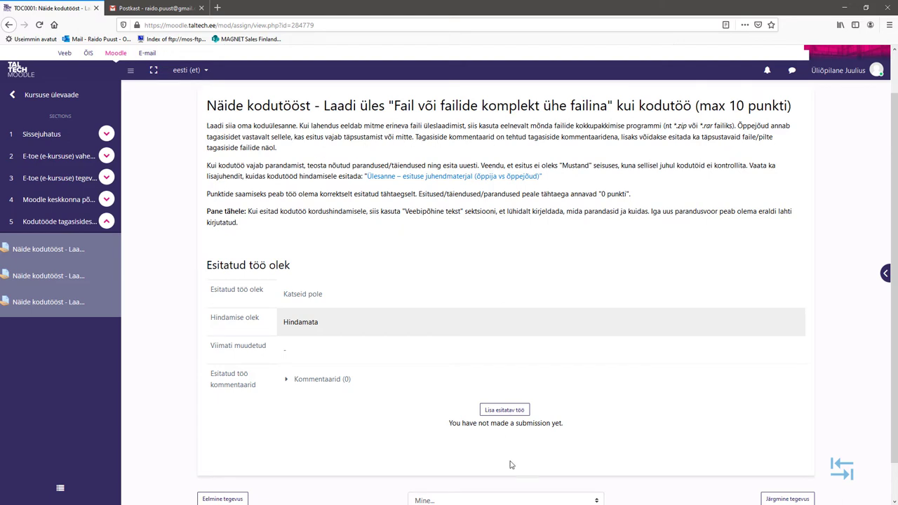
{"action": "left_click", "coordinate": [506, 411]}
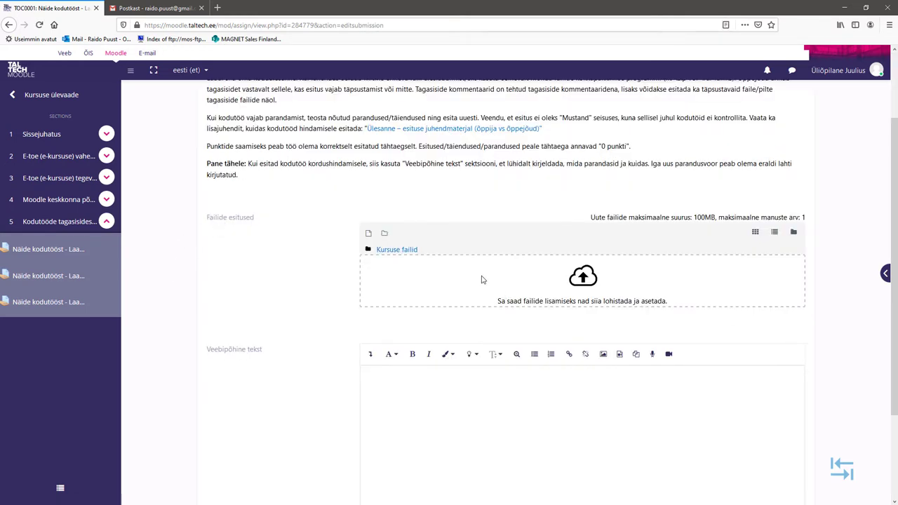
{"action": "left_click", "coordinate": [442, 411]}
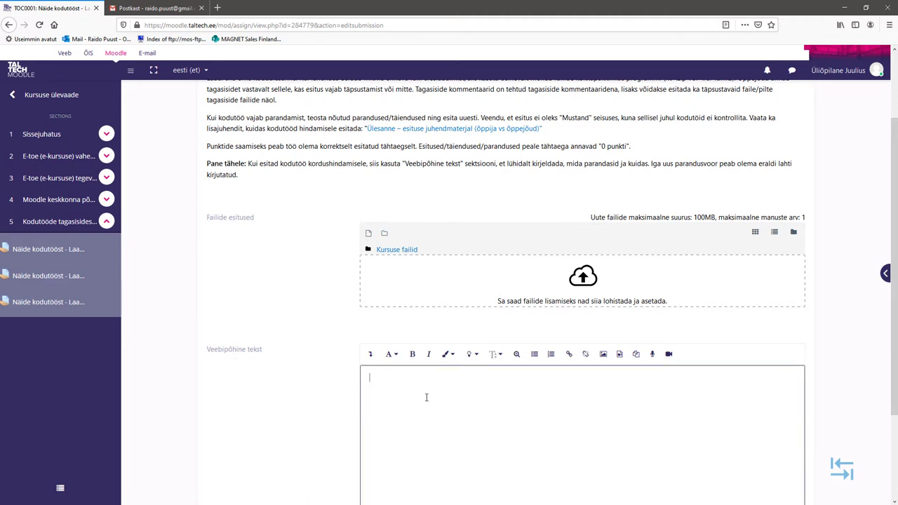
{"action": "scroll", "coordinate": [426, 397], "scroll_direction": "down", "scroll_amount": 1}
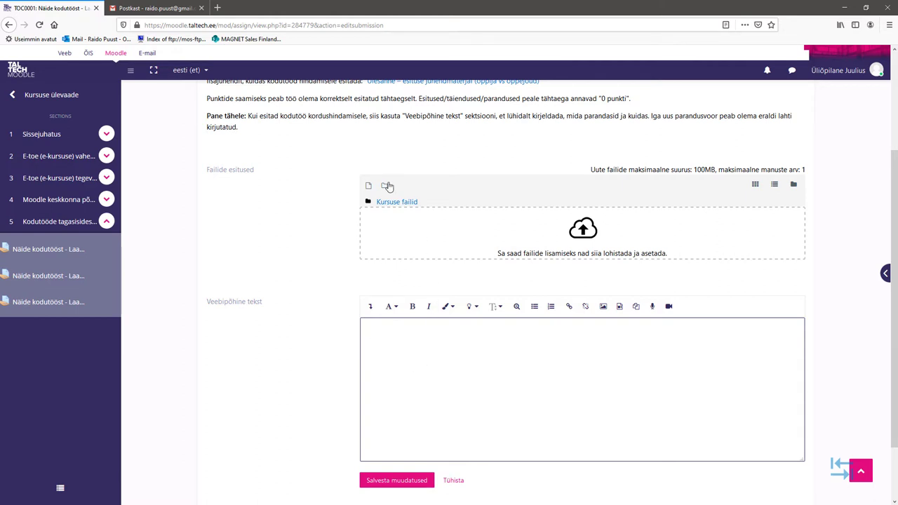
{"action": "left_click", "coordinate": [259, 421]}
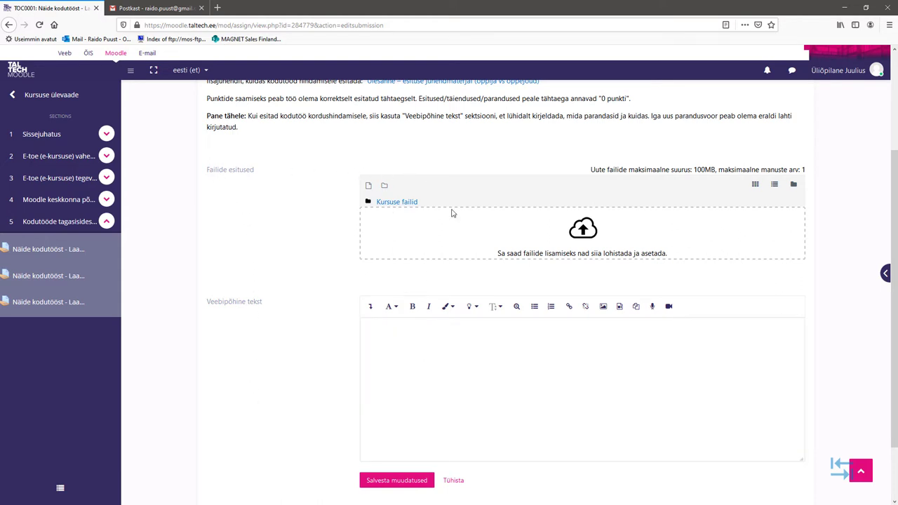
Attach the student's essay PDF from the 01 PDF folder in File Explorer to the assignment's file submission area.
{"action": "key", "text": "alt+Tab"}
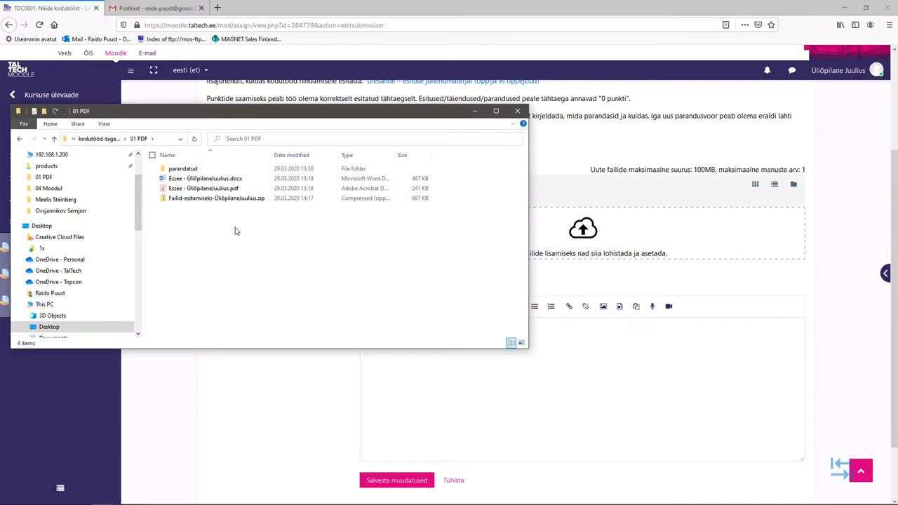
{"action": "left_click", "coordinate": [218, 189]}
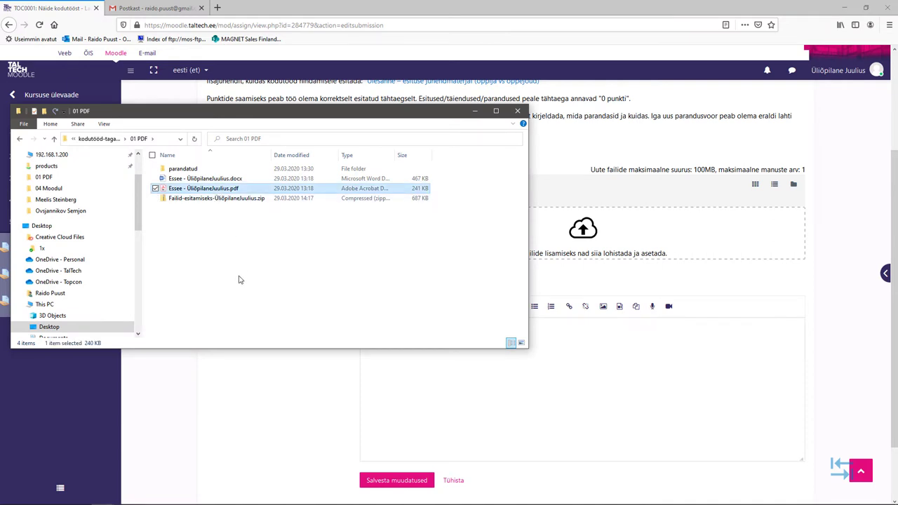
{"action": "left_click", "coordinate": [200, 221]}
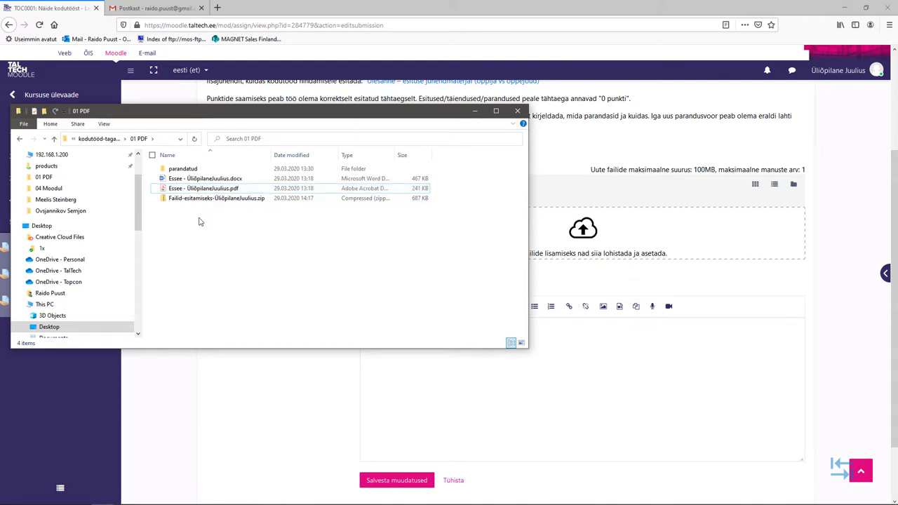
{"action": "left_click", "coordinate": [230, 200]}
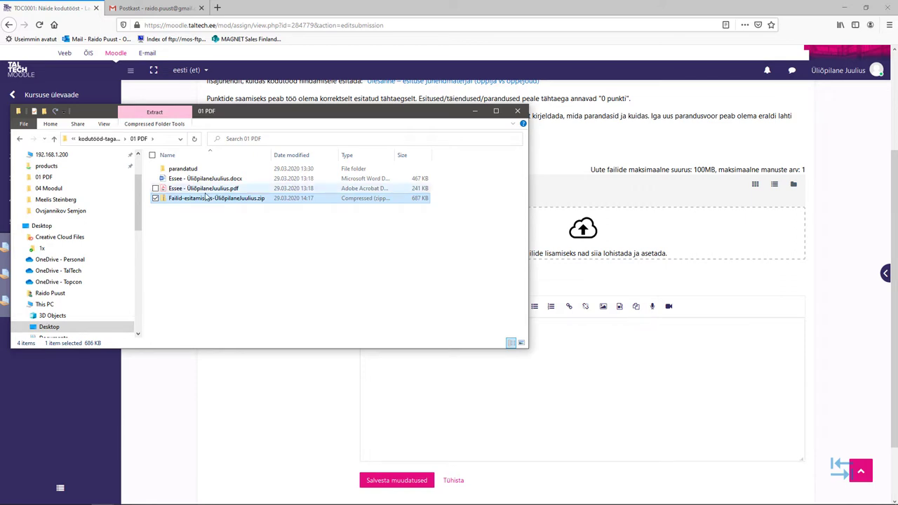
{"action": "left_click", "coordinate": [196, 217]}
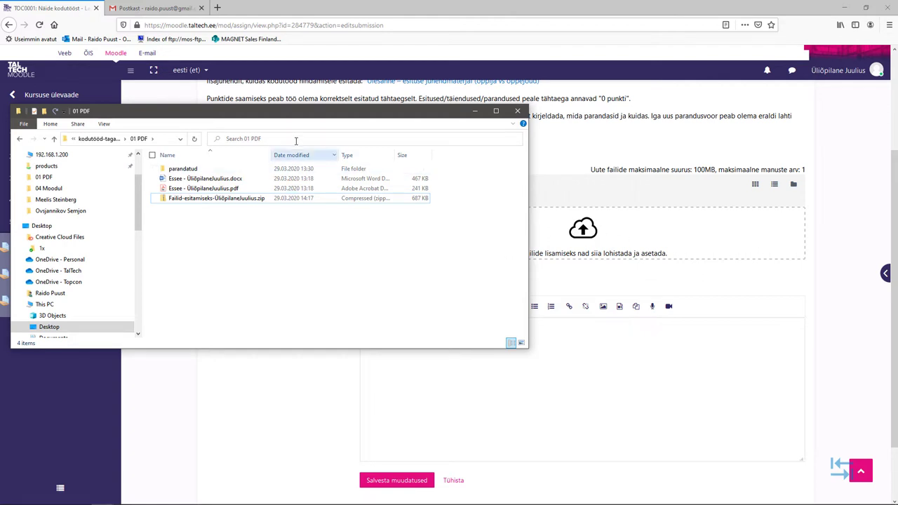
{"action": "left_click_drag", "start_coordinate": [304, 116], "coordinate": [306, 158]}
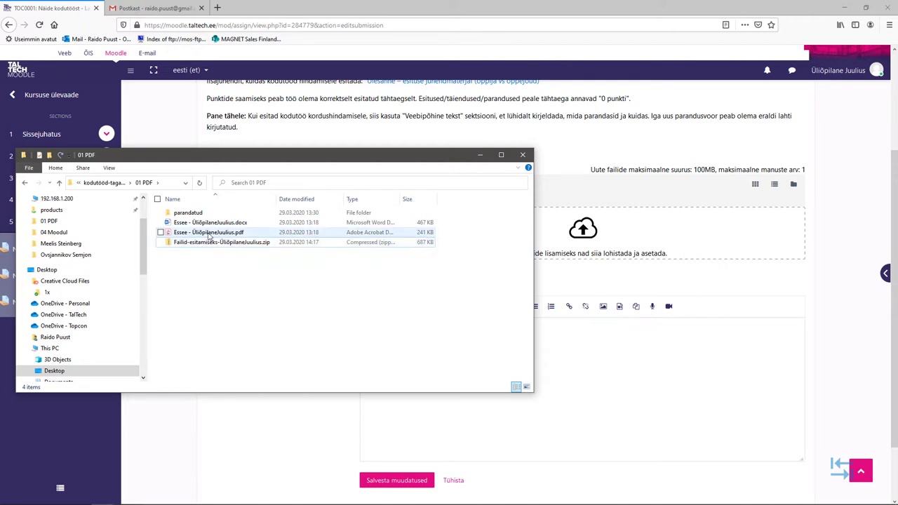
{"action": "left_click", "coordinate": [186, 236]}
{"action": "left_click_drag", "start_coordinate": [186, 236], "coordinate": [641, 251]}
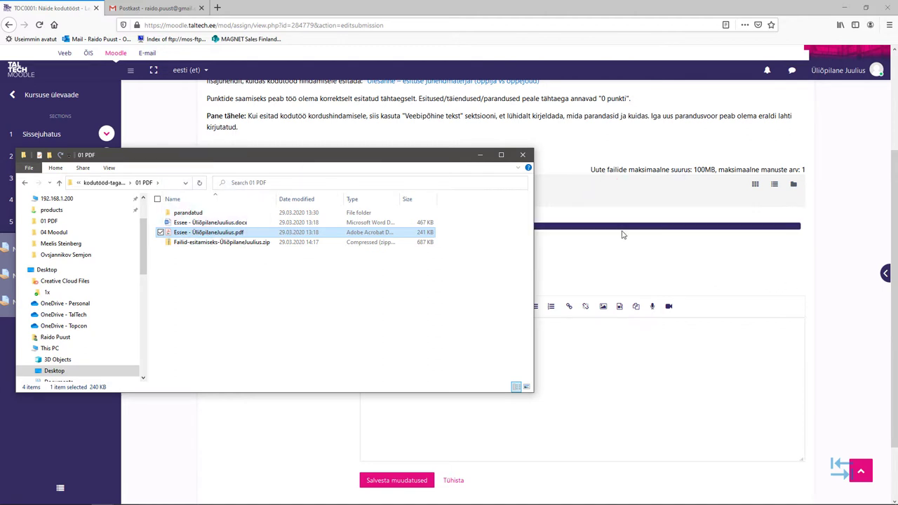
{"action": "left_click", "coordinate": [480, 154]}
Save the submission with the online text left empty, and submit the assignment for grading.
{"action": "scroll", "coordinate": [387, 288], "scroll_direction": "down", "scroll_amount": 2}
{"action": "left_click", "coordinate": [503, 312]}
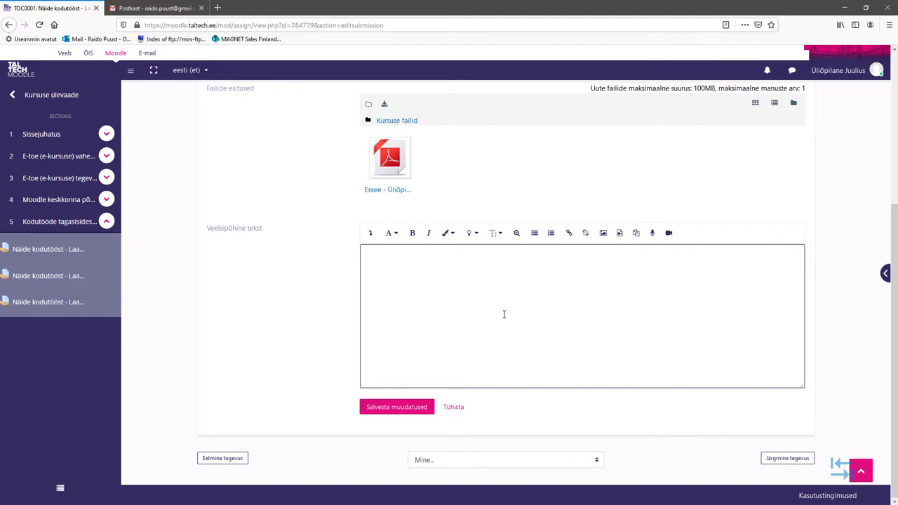
{"action": "left_click", "coordinate": [387, 409]}
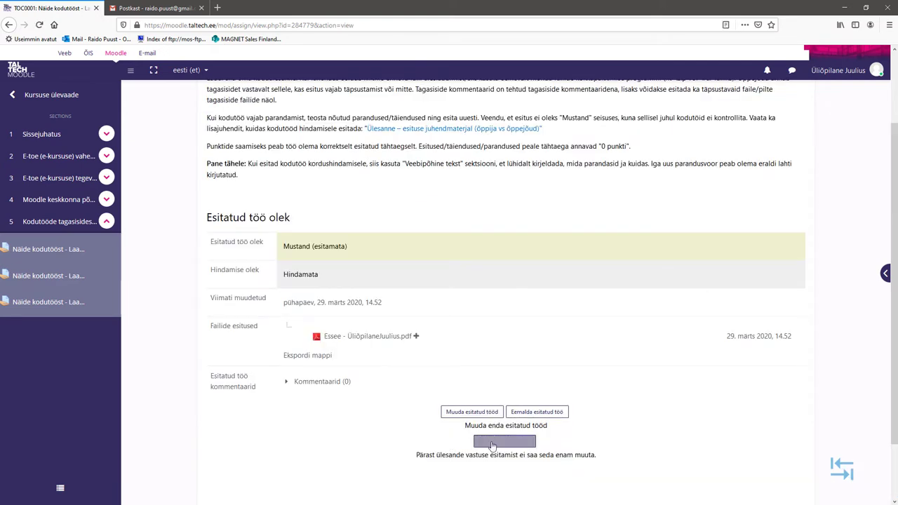
{"action": "left_click", "coordinate": [494, 444]}
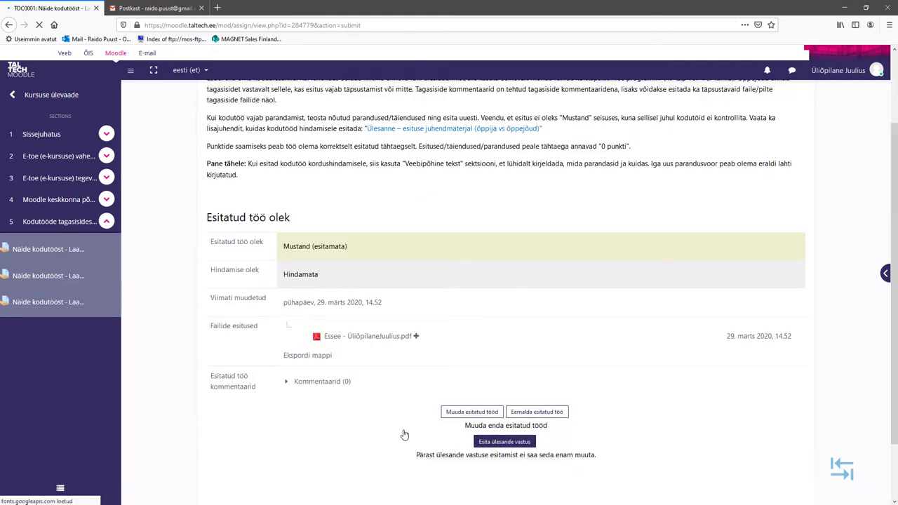
{"action": "left_click", "coordinate": [370, 354]}
{"action": "scroll", "coordinate": [318, 363], "scroll_direction": "down", "scroll_amount": 3}
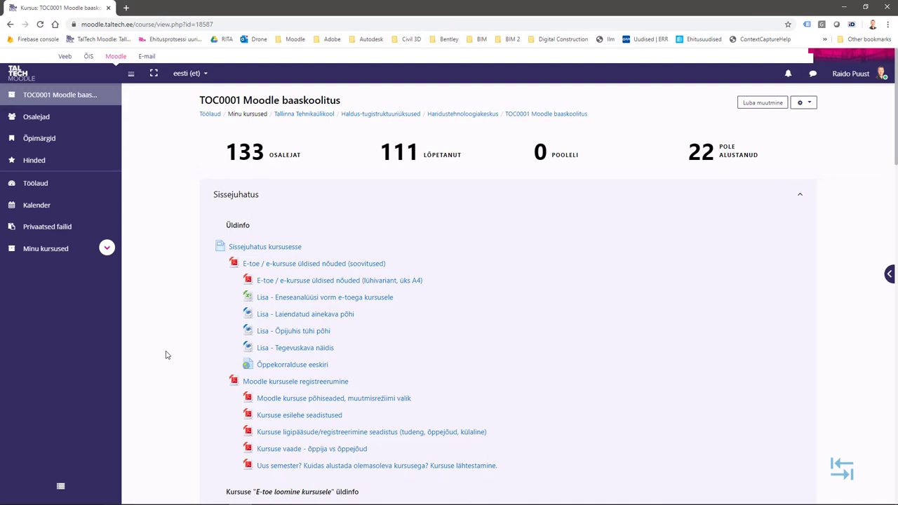
Switch to Outlook and read the newest TOC0001 notification about the student's updated submission.
{"action": "key", "text": "alt+Tab"}
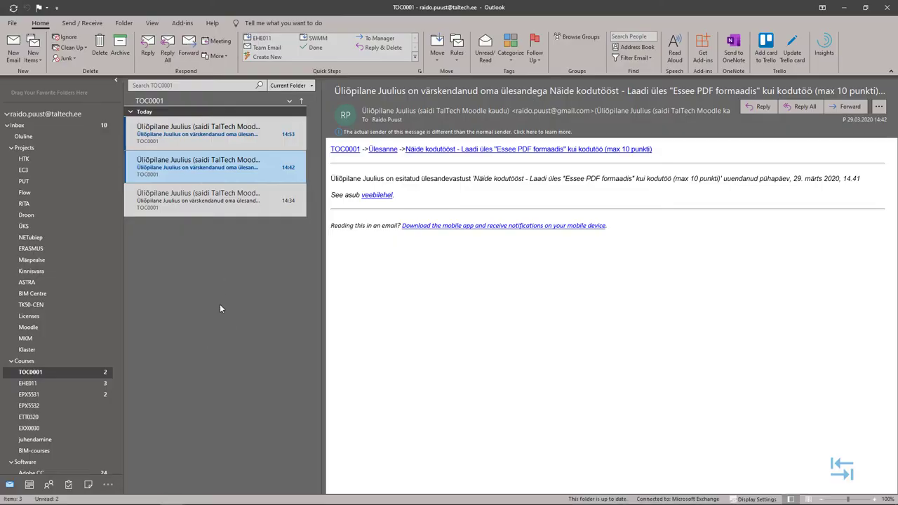
{"action": "left_click", "coordinate": [211, 133]}
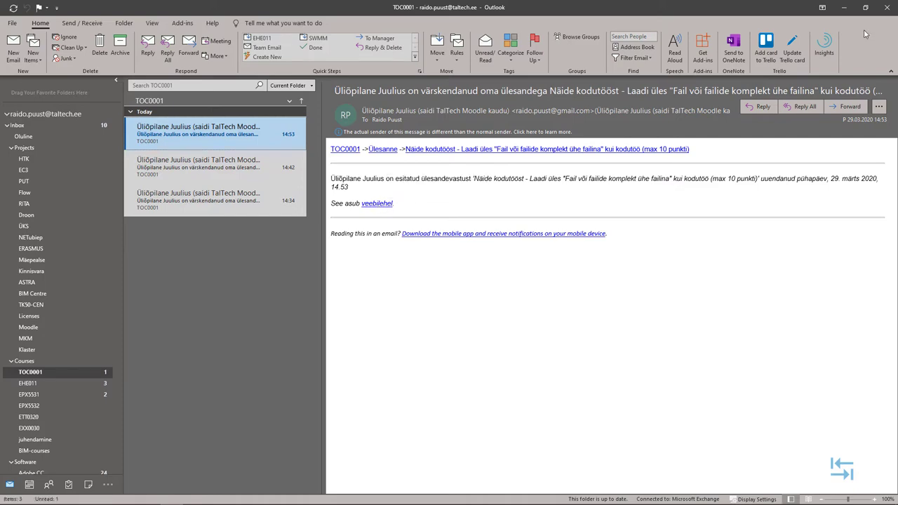
{"action": "left_click", "coordinate": [845, 10]}
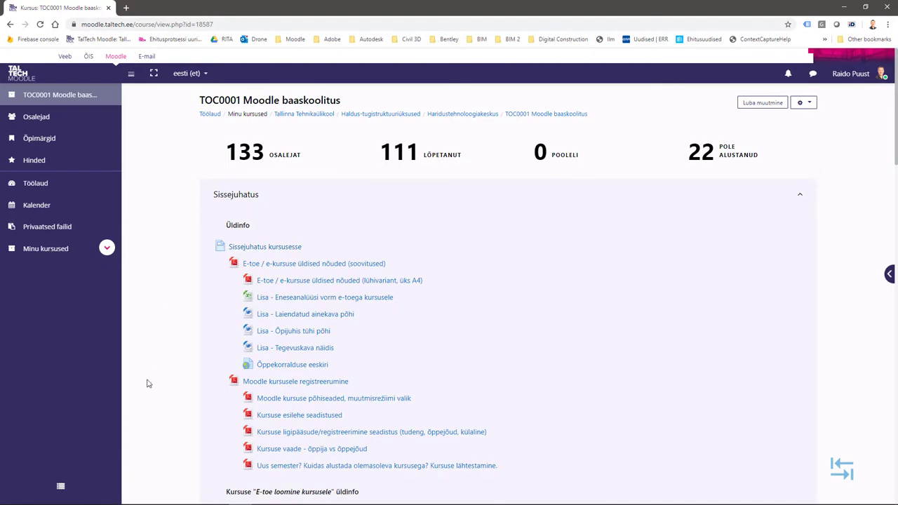
In the teacher's Moodle course, open the "Fail või failide komplekt ühe failina" assignment and show all submissions.
{"action": "scroll", "coordinate": [166, 394], "scroll_direction": "down", "scroll_amount": 15}
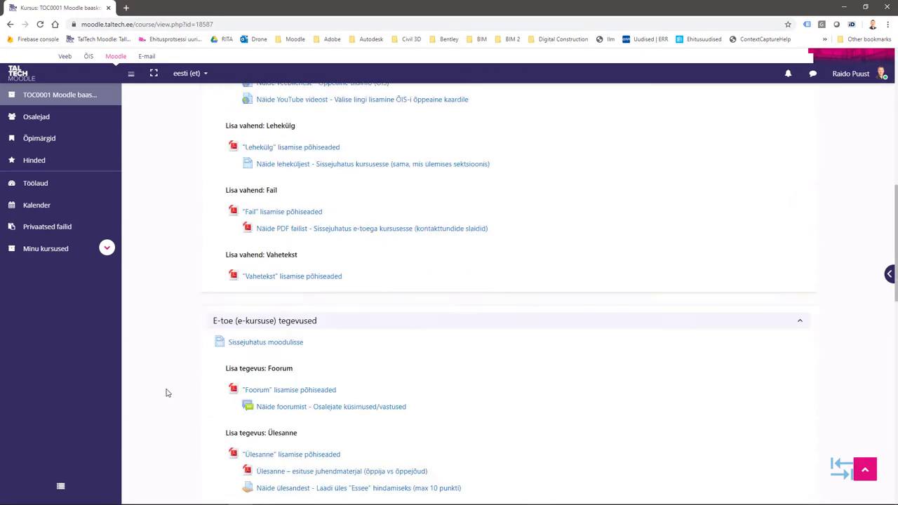
{"action": "scroll", "coordinate": [165, 392], "scroll_direction": "down", "scroll_amount": 3}
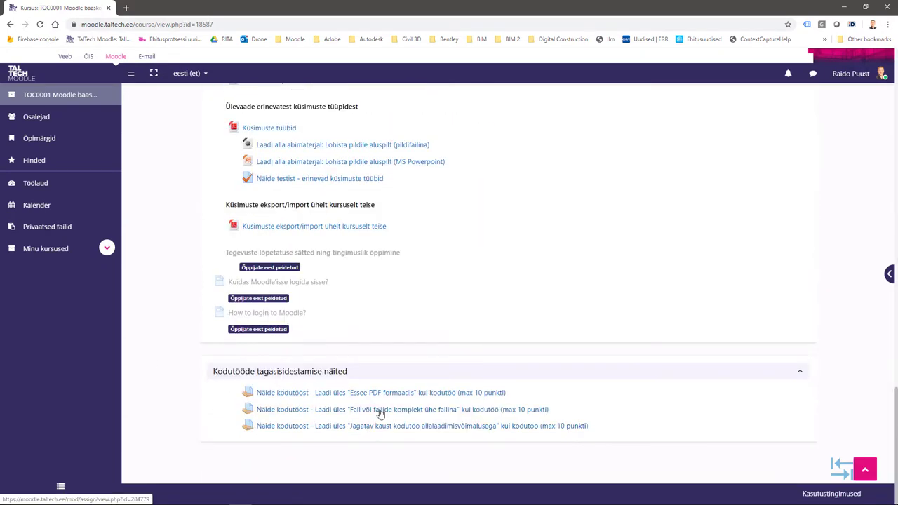
{"action": "left_click", "coordinate": [380, 414]}
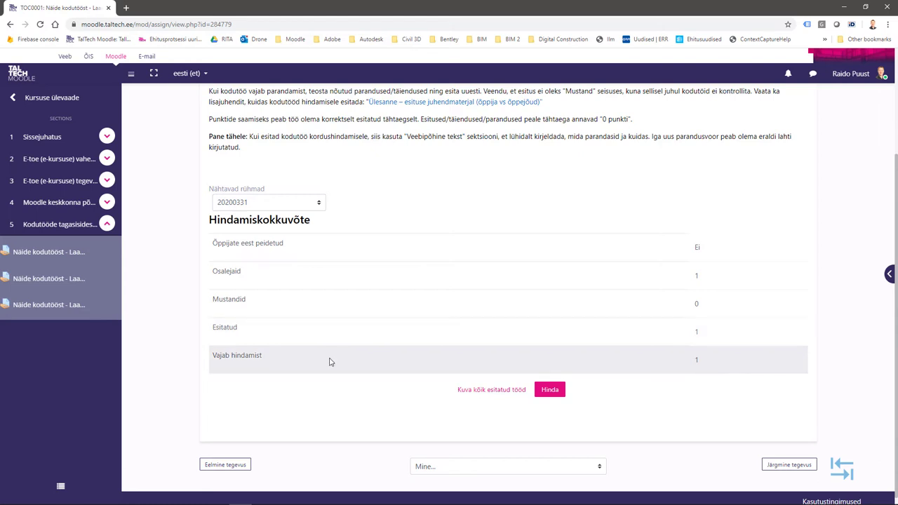
{"action": "left_click", "coordinate": [483, 390]}
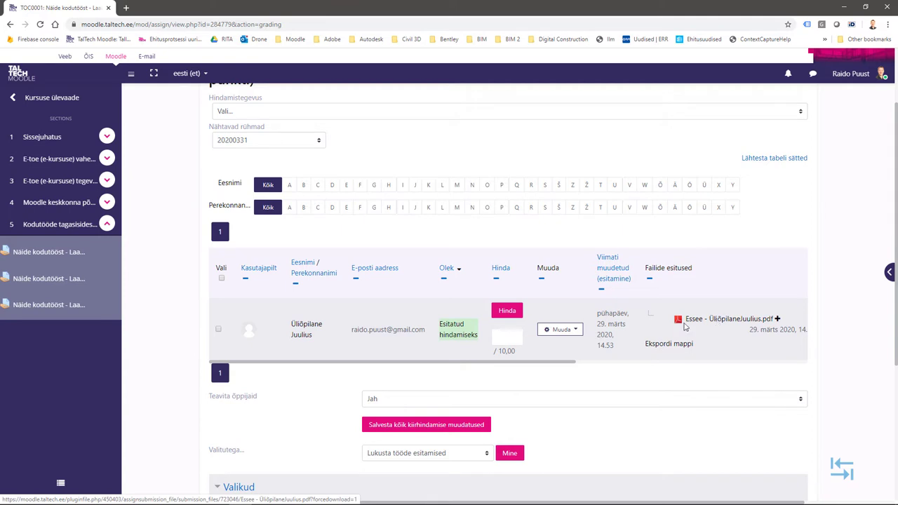
Start downloading the student's submitted essay PDF and create a TOC0001 folder on the Desktop for it.
{"action": "left_click", "coordinate": [729, 326]}
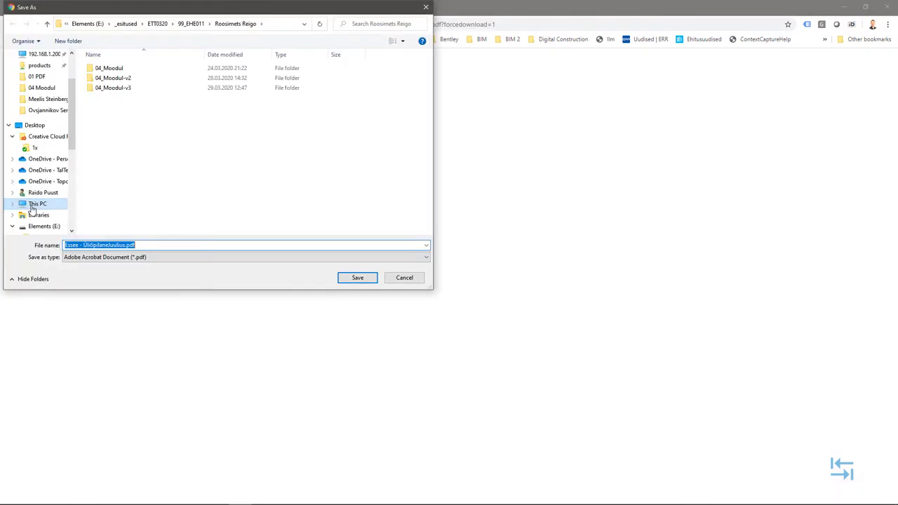
{"action": "left_click", "coordinate": [34, 125]}
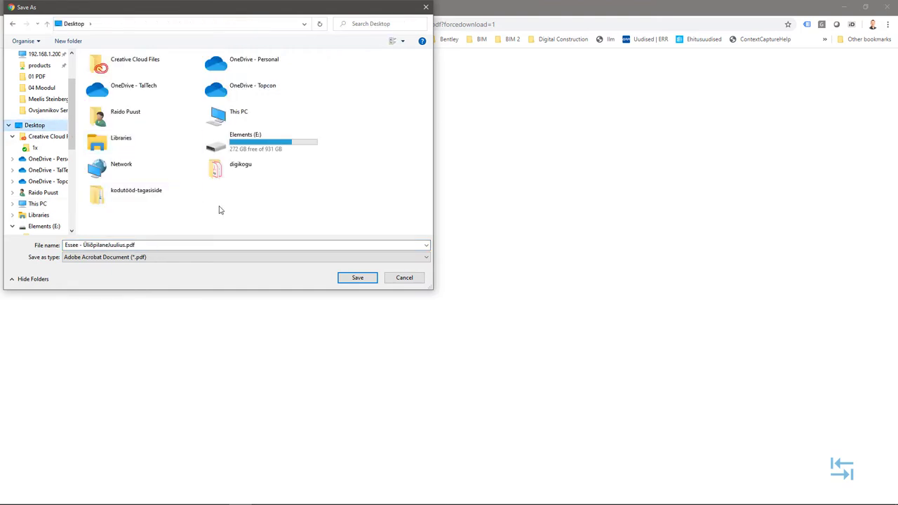
{"action": "right_click", "coordinate": [245, 212]}
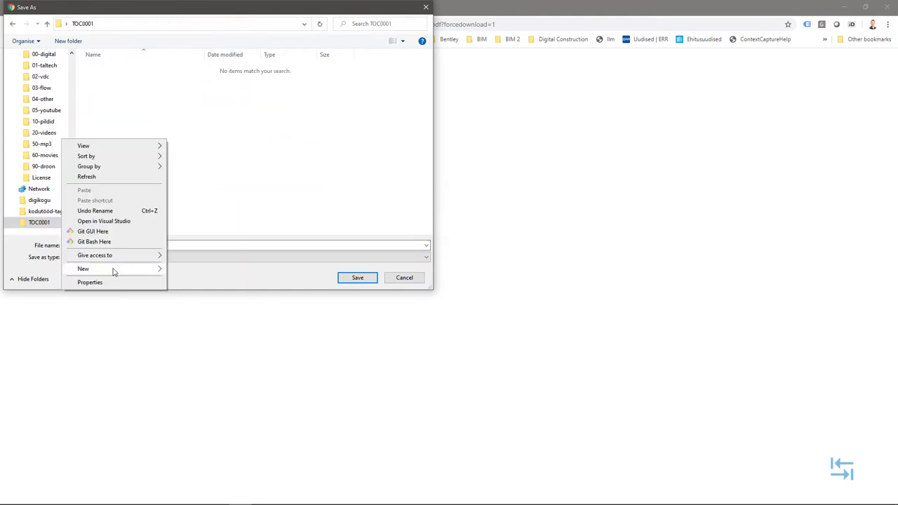
Create a folder with the student's name inside TOC0001 and save the essay PDF there.
{"action": "mouse_move", "coordinate": [114, 271]}
{"action": "left_click", "coordinate": [197, 272]}
{"action": "type", "text": "Üliõpilane Juulius"}
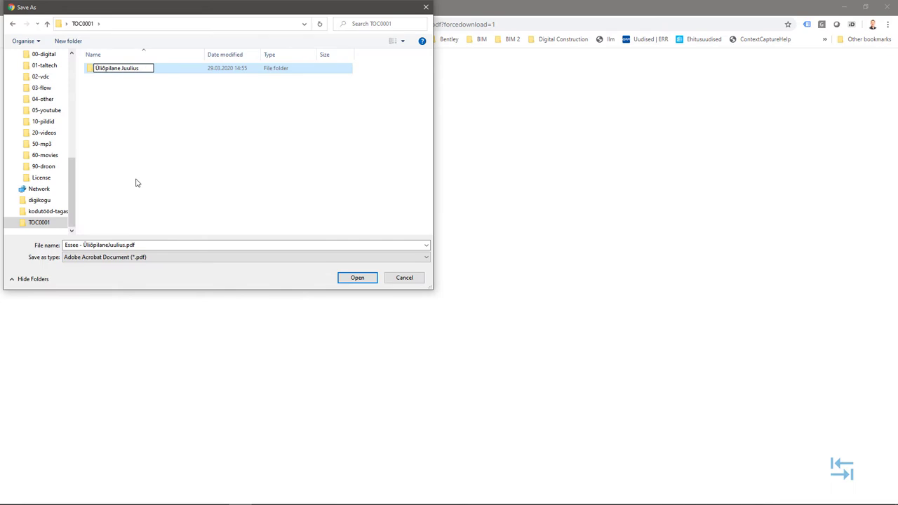
{"action": "key", "text": "Return"}
{"action": "double_click", "coordinate": [105, 69]}
{"action": "left_click", "coordinate": [357, 278]}
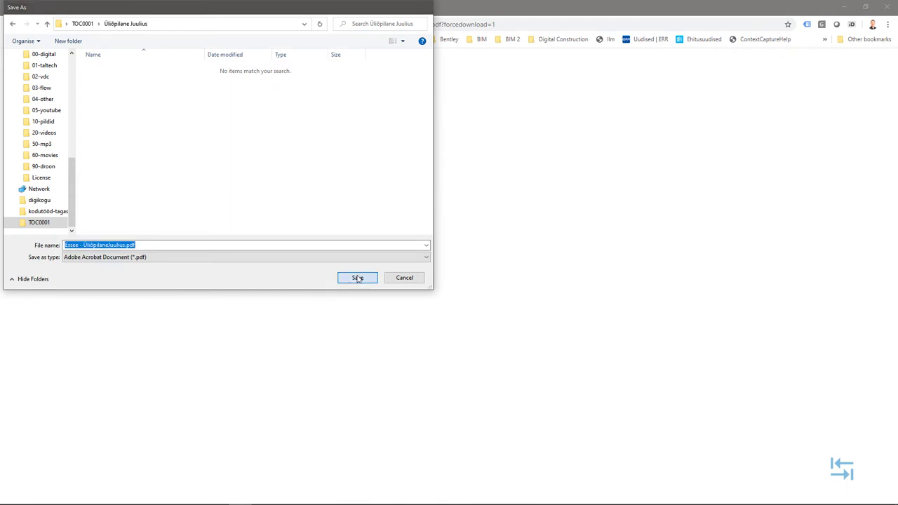
Show the downloaded essay PDF in its folder, open it in Adobe Acrobat and skim through its text.
{"action": "left_click", "coordinate": [96, 492]}
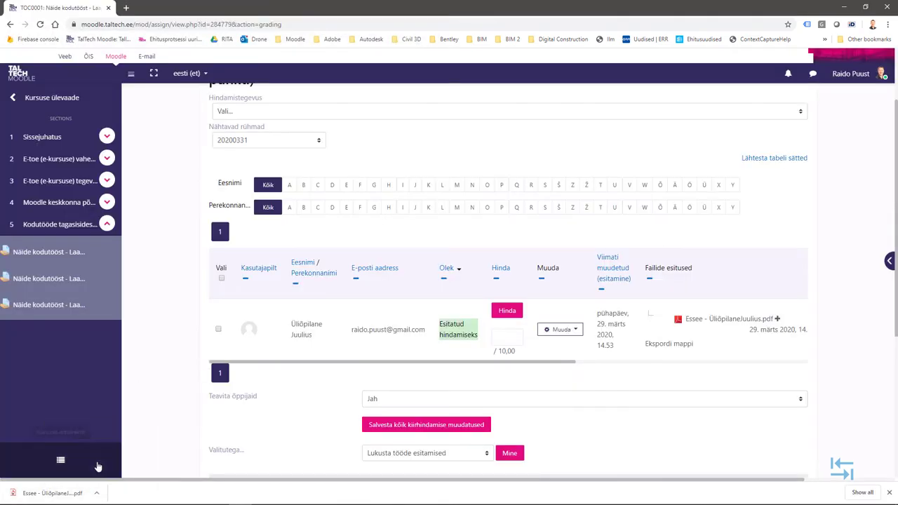
{"action": "left_click", "coordinate": [96, 464]}
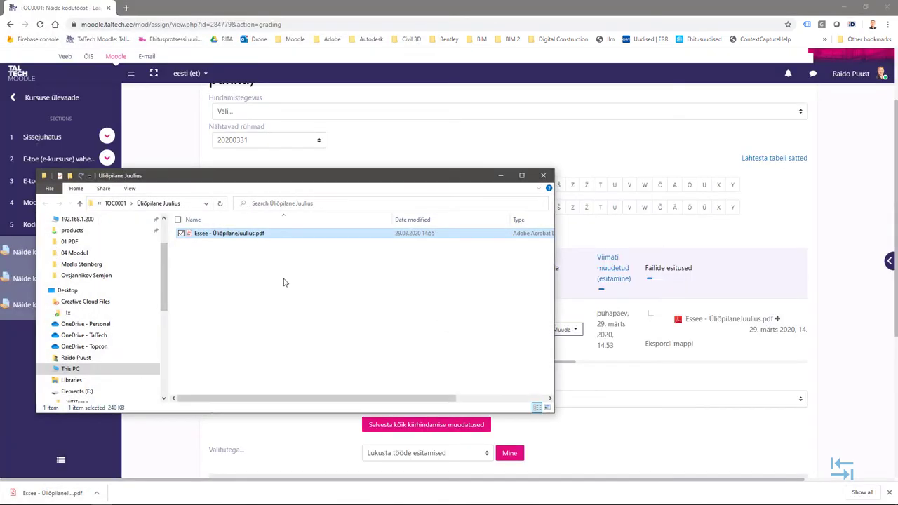
{"action": "left_click", "coordinate": [275, 302]}
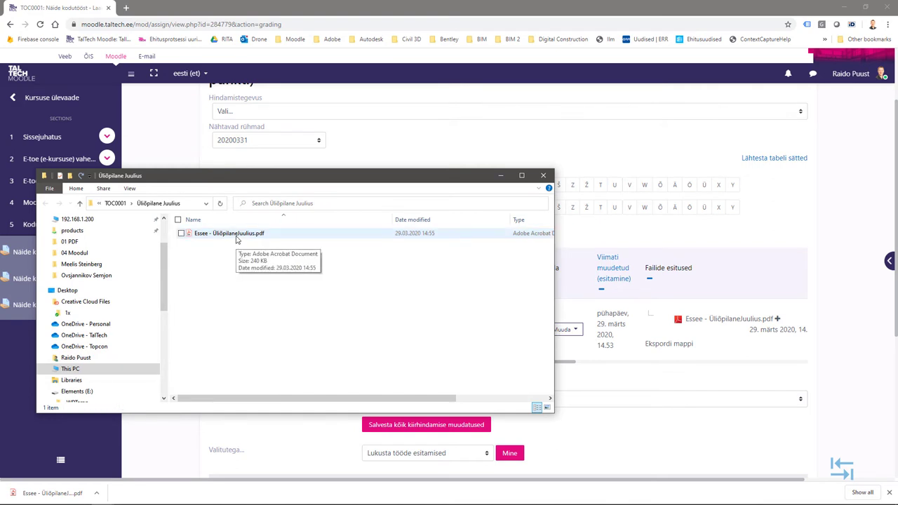
{"action": "double_click", "coordinate": [237, 235]}
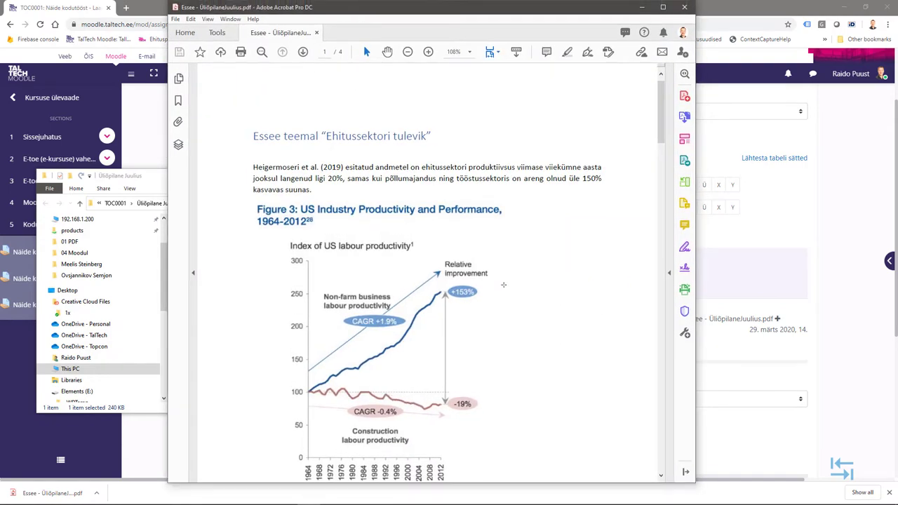
{"action": "scroll", "coordinate": [444, 336], "scroll_direction": "down", "scroll_amount": 8}
{"action": "scroll", "coordinate": [444, 335], "scroll_direction": "down", "scroll_amount": 15}
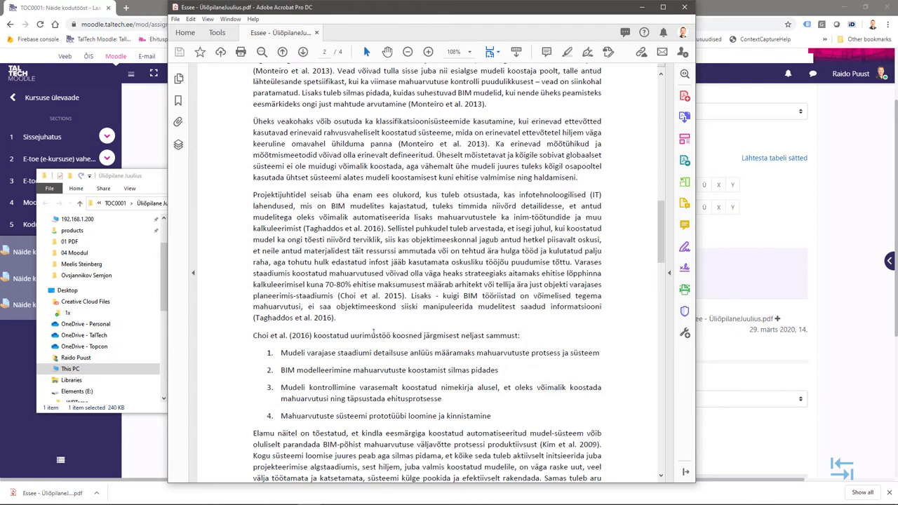
Add the sticky note comment "Joonisele peab olema viidatud ka teksti sees." beside the figure on the essay's first page.
{"action": "scroll", "coordinate": [388, 349], "scroll_direction": "down", "scroll_amount": 2}
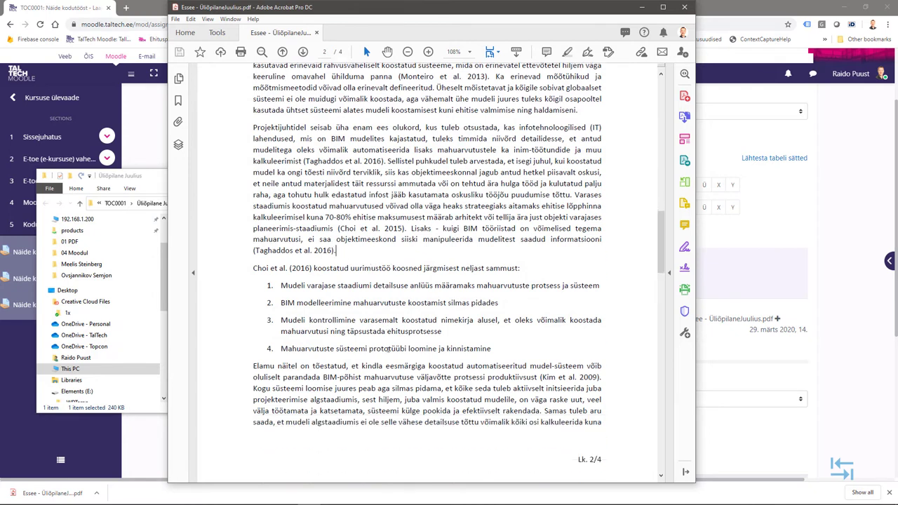
{"action": "scroll", "coordinate": [415, 339], "scroll_direction": "down", "scroll_amount": 1}
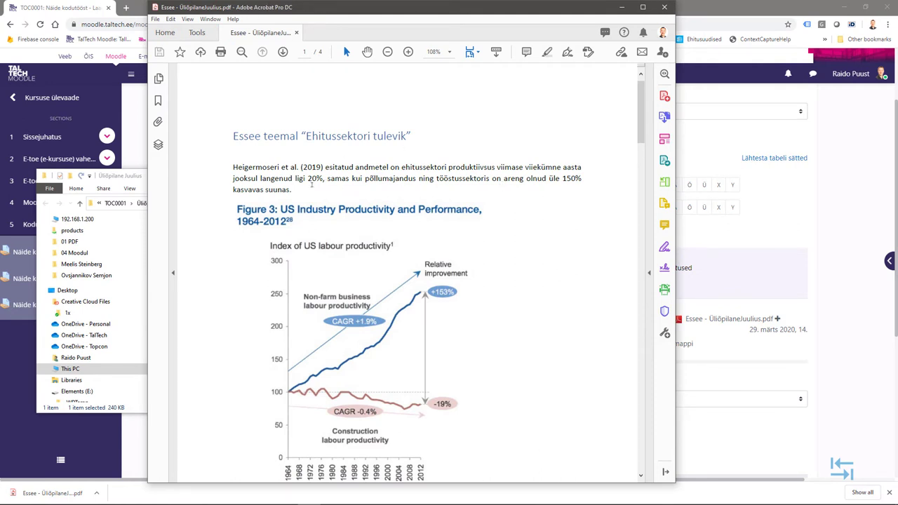
{"action": "left_click", "coordinate": [520, 186]}
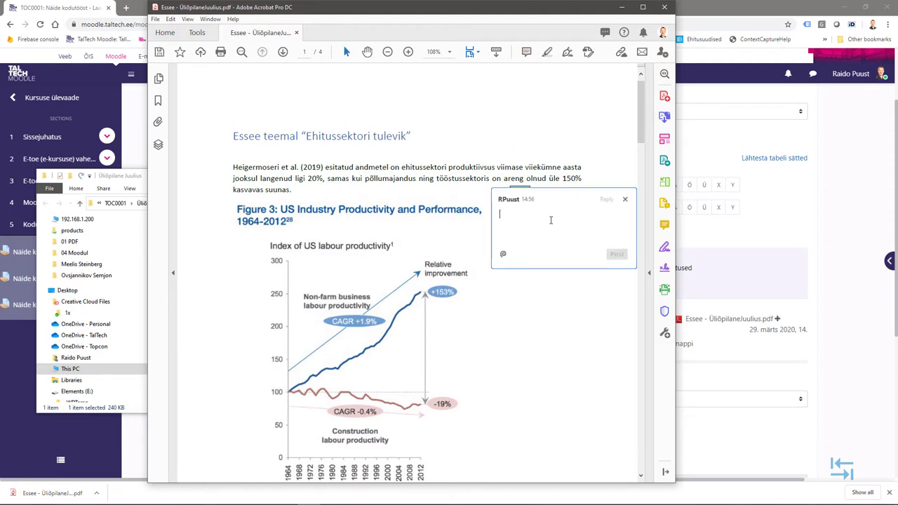
{"action": "type", "text": "Joonisele peab olema viidatud"}
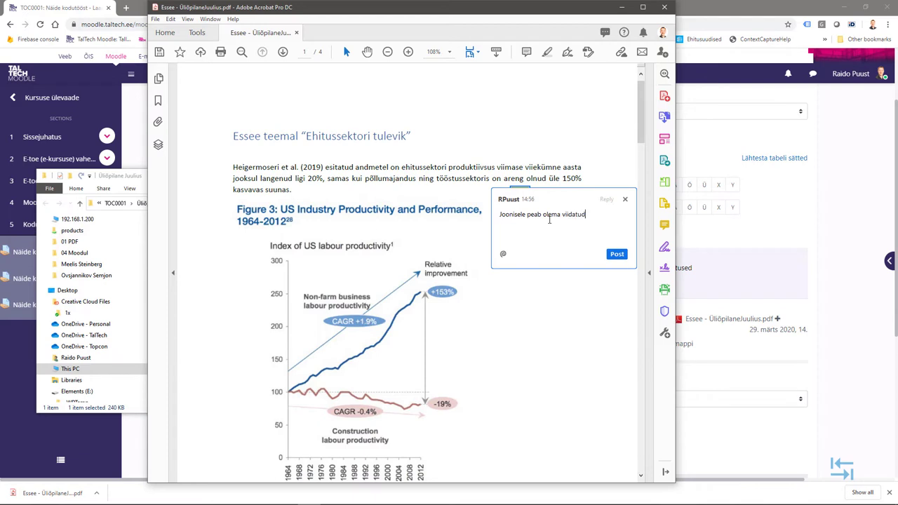
{"action": "type", "text": " ka teksti sees."}
{"action": "left_click", "coordinate": [617, 254]}
{"action": "left_click", "coordinate": [527, 295]}
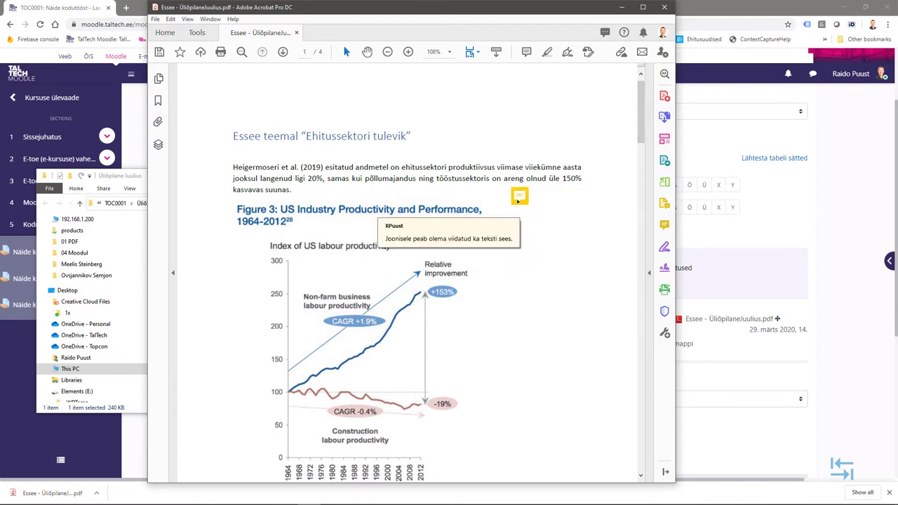
{"action": "left_click", "coordinate": [415, 180]}
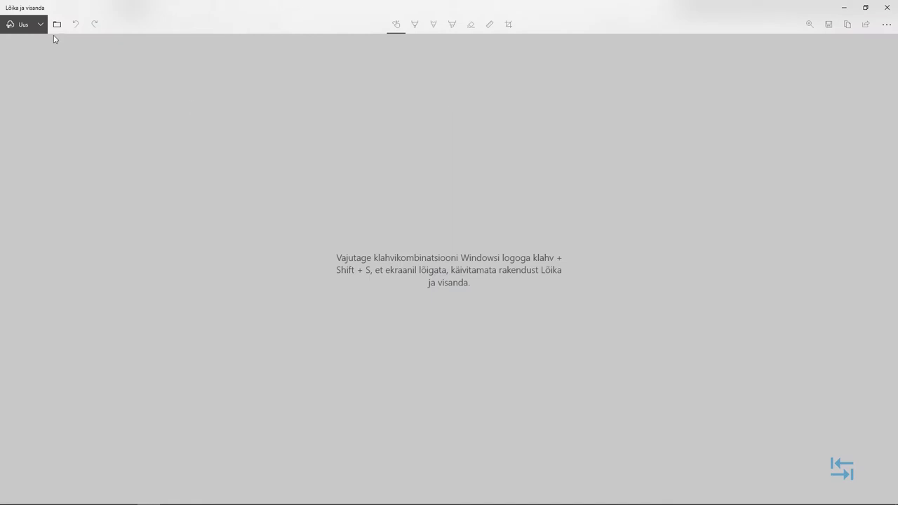
Capture the essay's first page in Snip & Sketch, underline the end of the introductory paragraph and cross out the figure heading in red.
{"action": "left_click", "coordinate": [17, 27]}
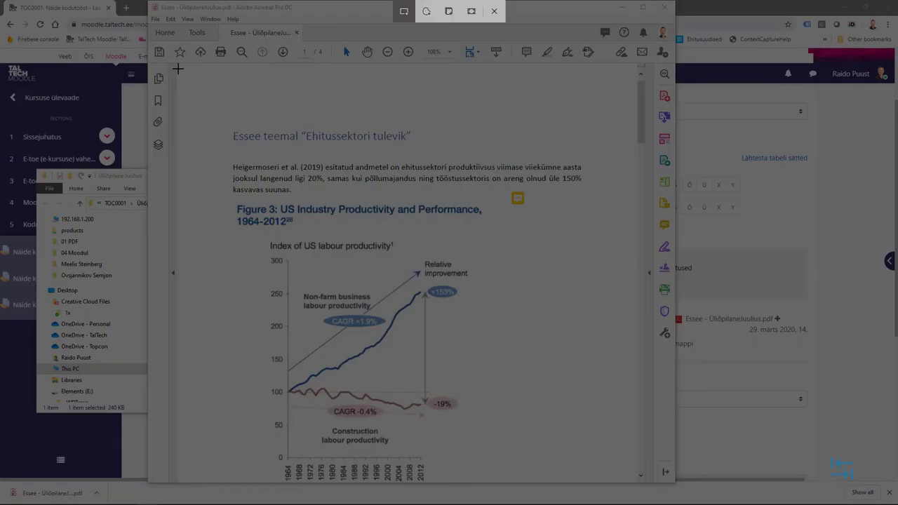
{"action": "mouse_move", "coordinate": [181, 68]}
{"action": "left_mouse_down"}
{"action": "mouse_move", "coordinate": [230, 144]}
{"action": "mouse_move", "coordinate": [525, 311]}
{"action": "mouse_move", "coordinate": [587, 407]}
{"action": "mouse_move", "coordinate": [598, 445]}
{"action": "mouse_move", "coordinate": [617, 463]}
{"action": "mouse_move", "coordinate": [611, 456]}
{"action": "left_mouse_up"}
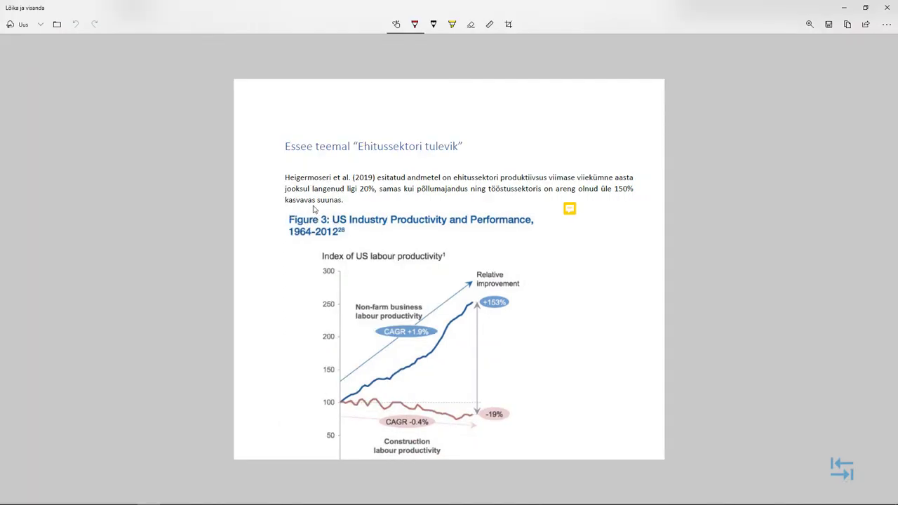
{"action": "left_click_drag", "start_coordinate": [273, 208], "coordinate": [366, 209]}
{"action": "mouse_move", "coordinate": [297, 239]}
{"action": "left_mouse_down"}
{"action": "mouse_move", "coordinate": [344, 219]}
{"action": "mouse_move", "coordinate": [338, 240]}
{"action": "left_mouse_up"}
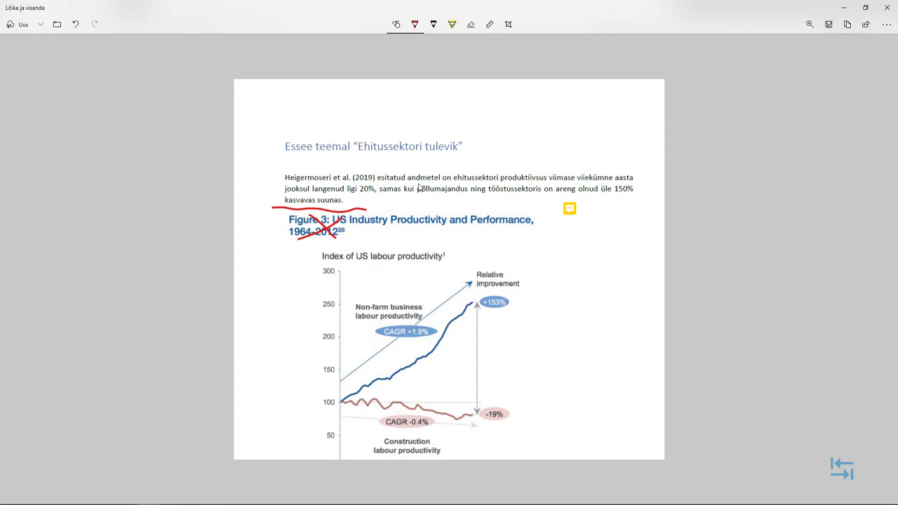
Save the annotated screenshot as 01.png in the TOC0001 folder on the Desktop and close Snip & Sketch.
{"action": "key", "text": "ctrl+s"}
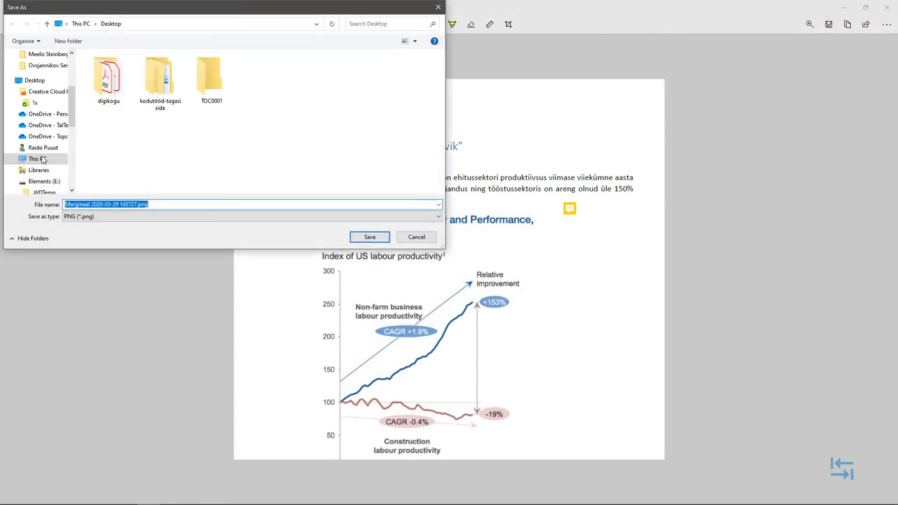
{"action": "double_click", "coordinate": [211, 78]}
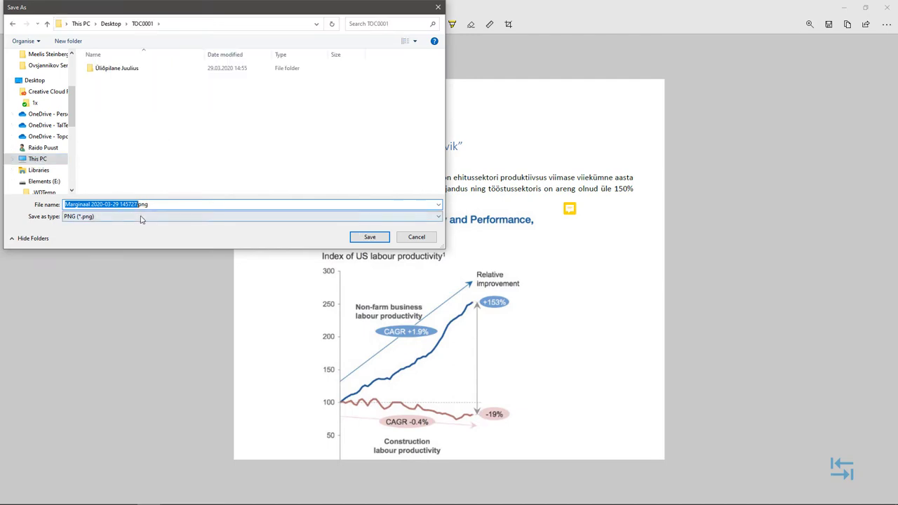
{"action": "left_click", "coordinate": [370, 236]}
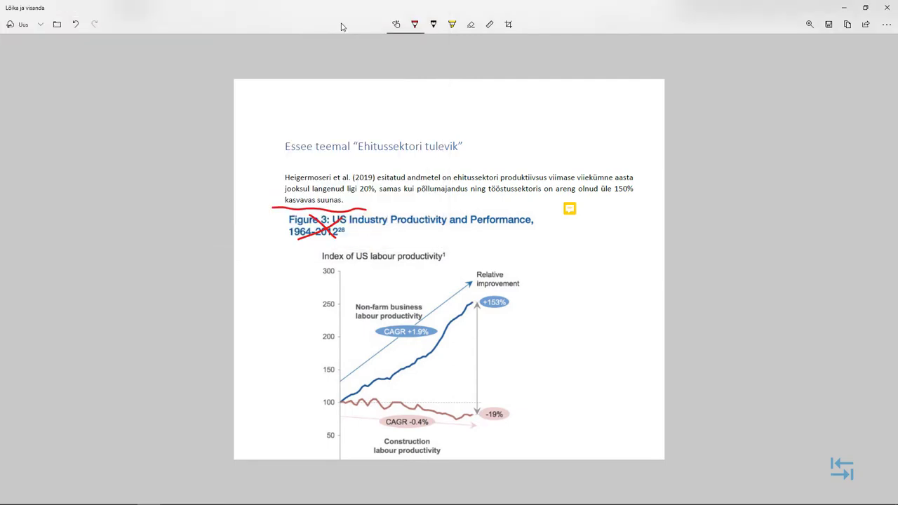
{"action": "left_click", "coordinate": [886, 7]}
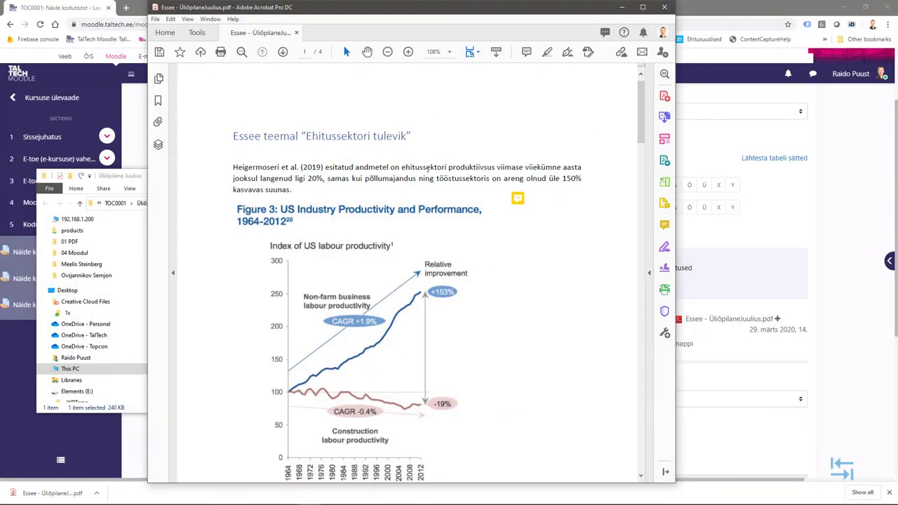
Close the commented essay PDF with its changes saved and go back to the teacher's Moodle submissions page.
{"action": "left_click", "coordinate": [663, 7]}
{"action": "left_click", "coordinate": [415, 274]}
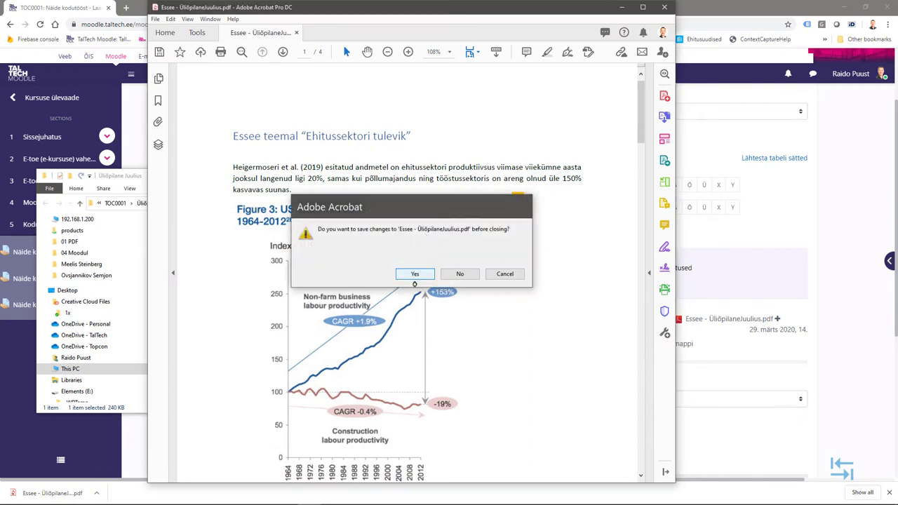
{"action": "left_click", "coordinate": [500, 174]}
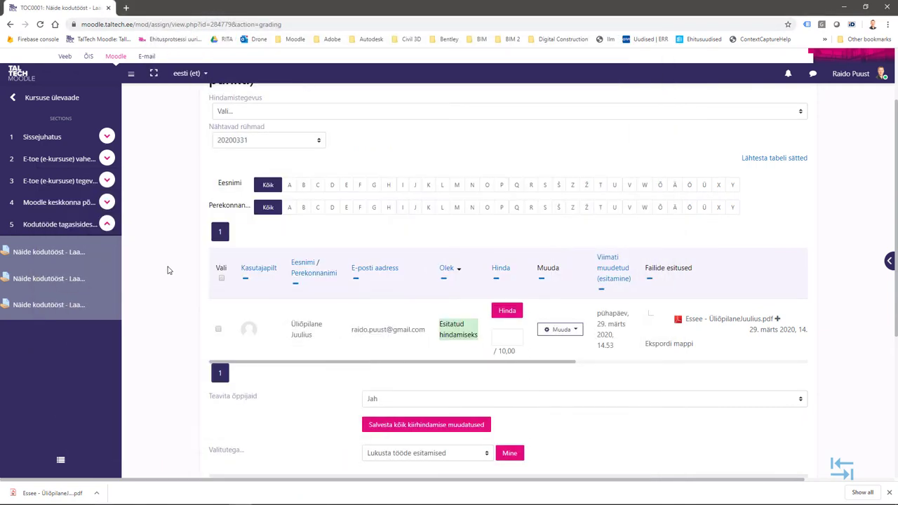
Open the student's submission for grading and enter the feedback comment "20200329 Kommentaarid esitatud PDF failis. Lisaks toodud ka üks ekraanipilt, mis näitab, mida korrigeerida.".
{"action": "left_click", "coordinate": [506, 310]}
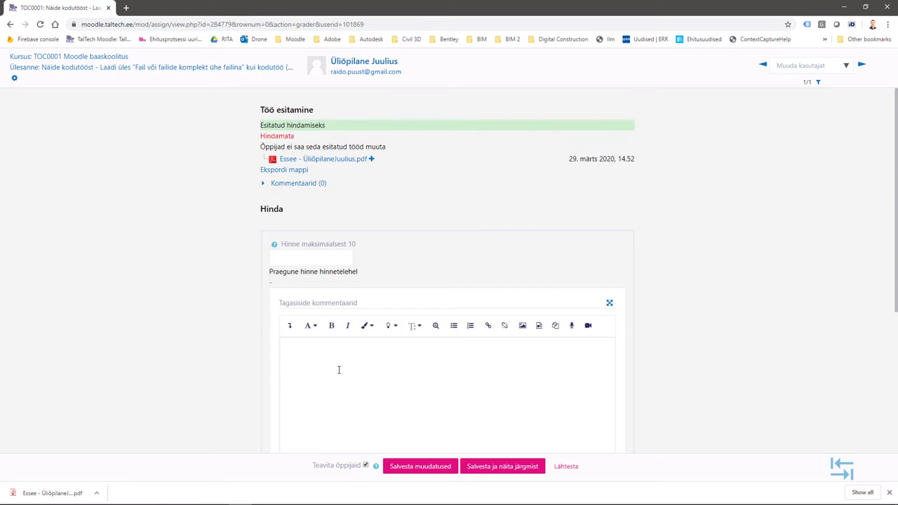
{"action": "scroll", "coordinate": [339, 369], "scroll_direction": "down", "scroll_amount": 2}
{"action": "scroll", "coordinate": [357, 363], "scroll_direction": "up", "scroll_amount": 1}
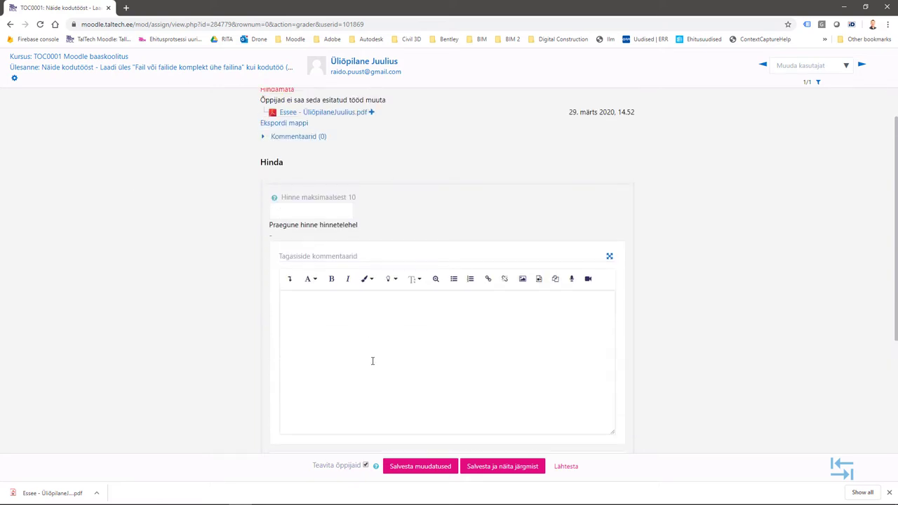
{"action": "left_click", "coordinate": [305, 326]}
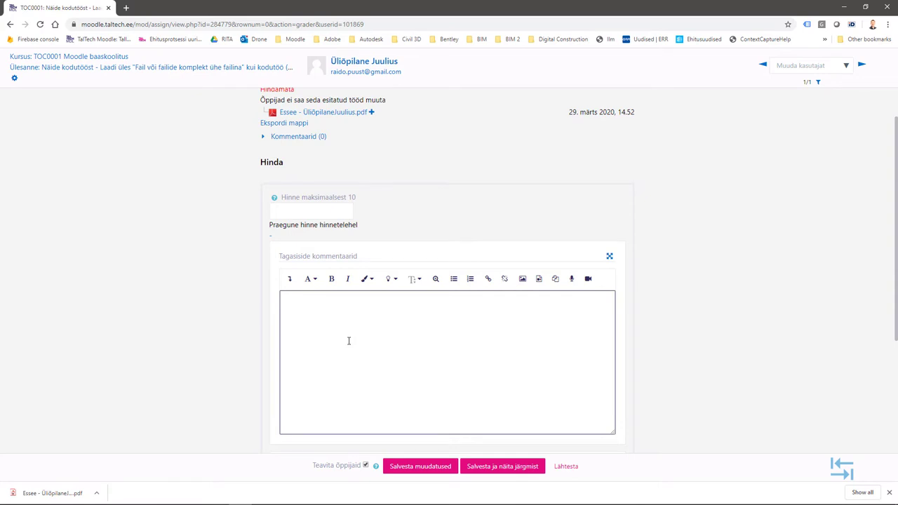
{"action": "type", "text": "2020"}
{"action": "type", "text": "0328"}
{"action": "key", "text": "BackSpace"}
{"action": "key", "text": "BackSpace"}
{"action": "type", "text": "9 Kommentaarid esitatud PDF failis"}
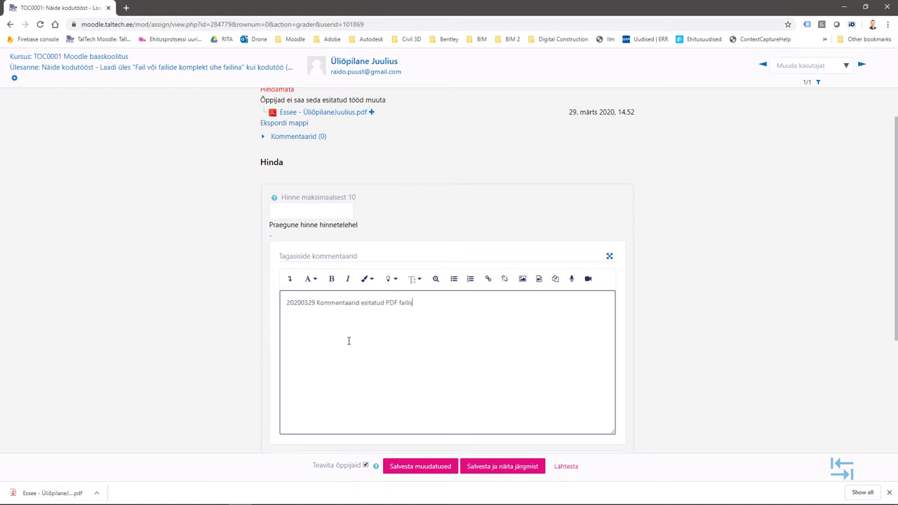
{"action": "type", "text": ". Lisaks toodud ka üks ekraanipilt, mis näitab, mida korr"}
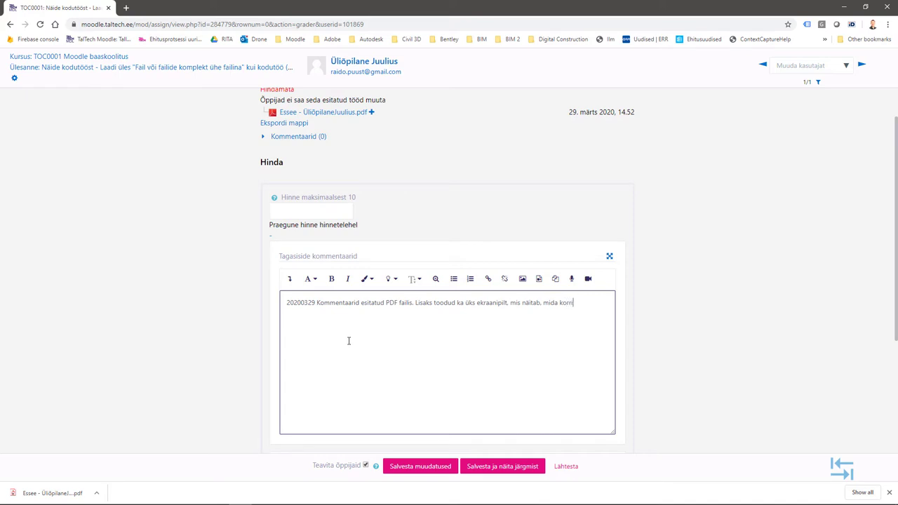
{"action": "type", "text": "igeerida."}
Attach the commented essay PDF from the student's folder and 01.png from the TOC0001 folder as feedback files.
{"action": "scroll", "coordinate": [220, 302], "scroll_direction": "down", "scroll_amount": 3}
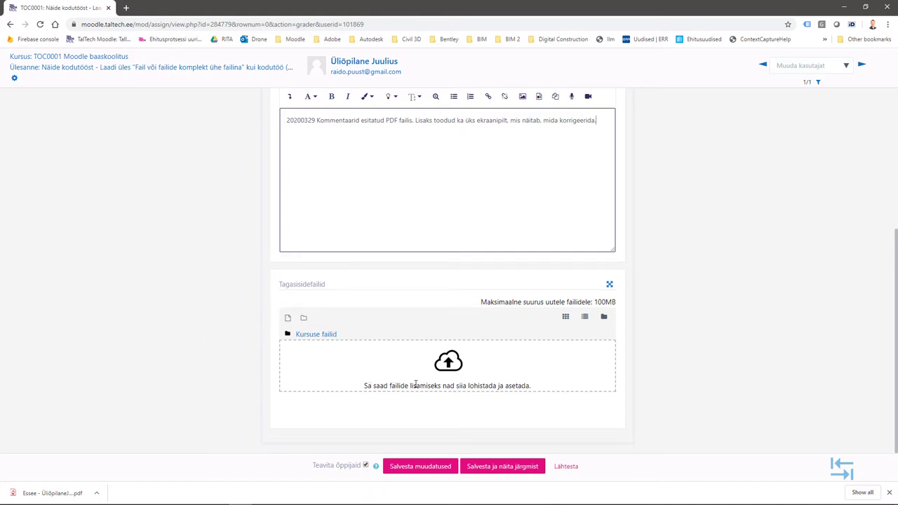
{"action": "key", "text": "alt+Tab"}
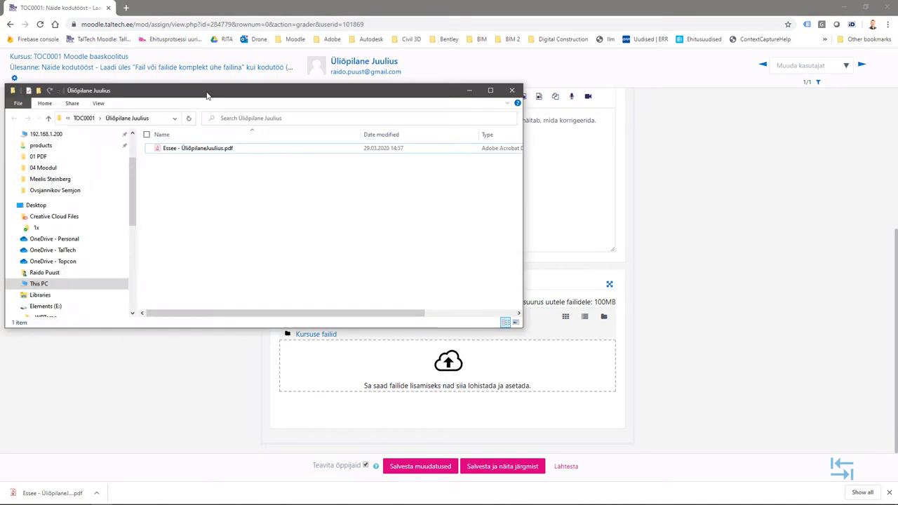
{"action": "left_click_drag", "start_coordinate": [192, 154], "coordinate": [502, 370]}
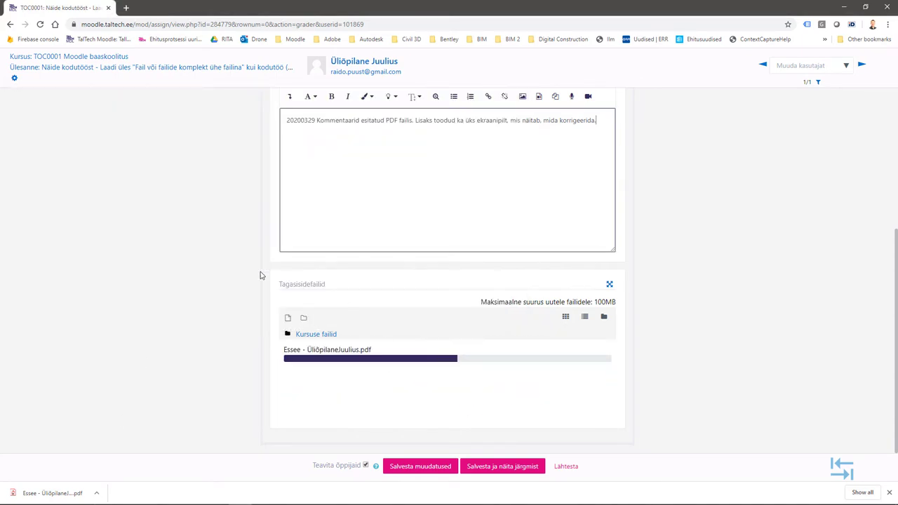
{"action": "key", "text": "alt+Tab"}
{"action": "key", "text": "alt+Up"}
{"action": "left_click", "coordinate": [226, 169]}
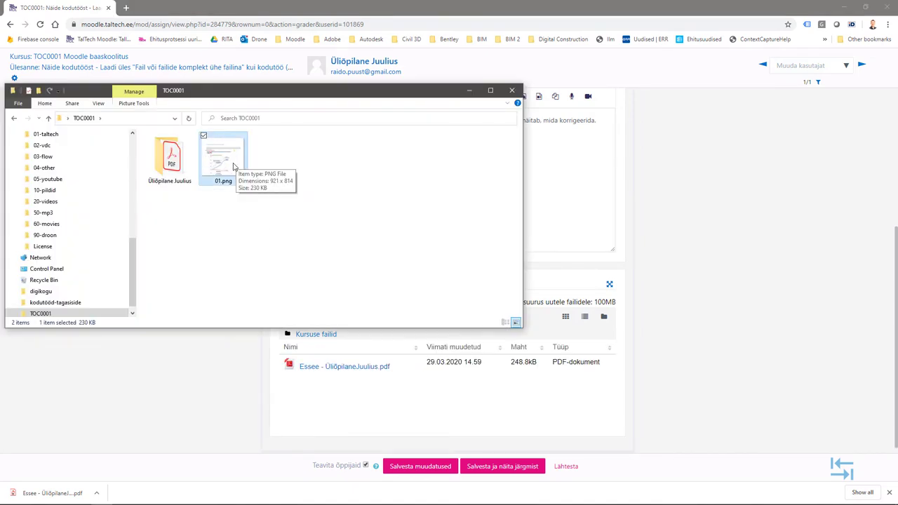
{"action": "left_click_drag", "start_coordinate": [343, 374], "coordinate": [344, 374]}
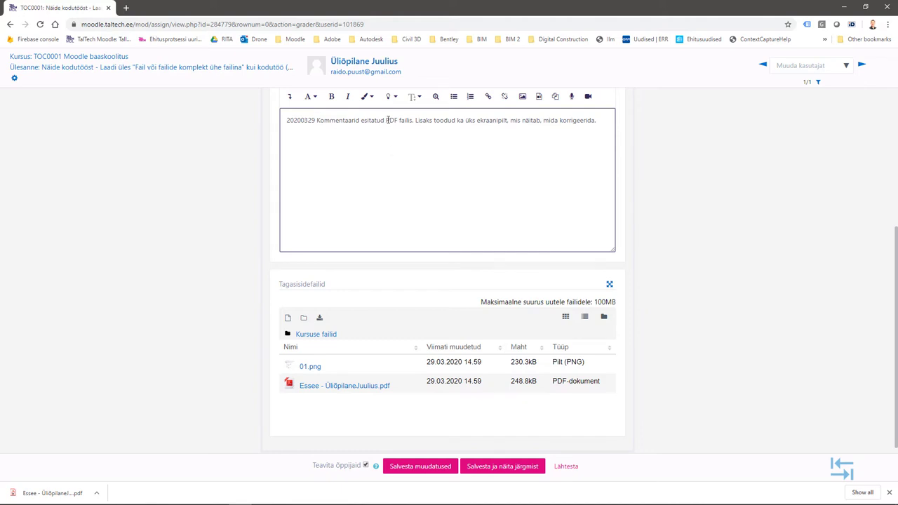
Check the feedback comment and attached files, and save the grading changes for the student's submission.
{"action": "scroll", "coordinate": [426, 179], "scroll_direction": "up", "scroll_amount": 2}
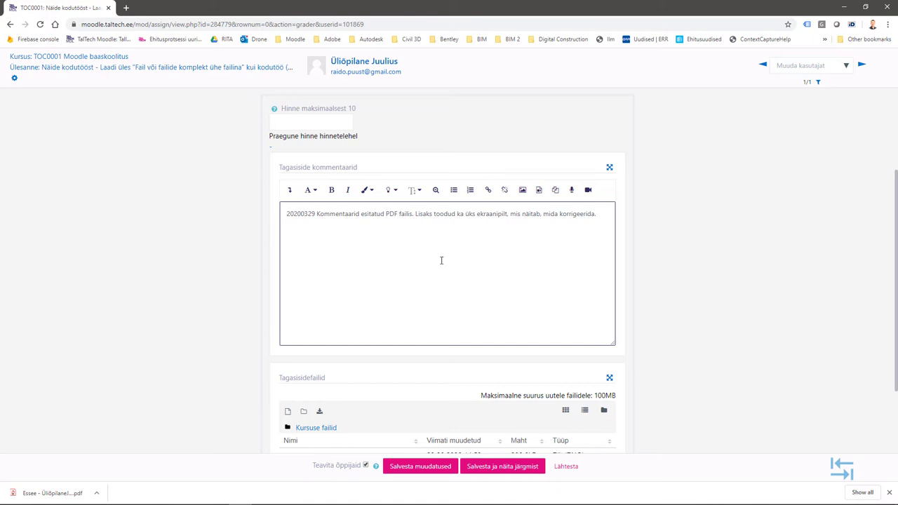
{"action": "scroll", "coordinate": [210, 301], "scroll_direction": "down", "scroll_amount": 2}
{"action": "left_click", "coordinate": [409, 468]}
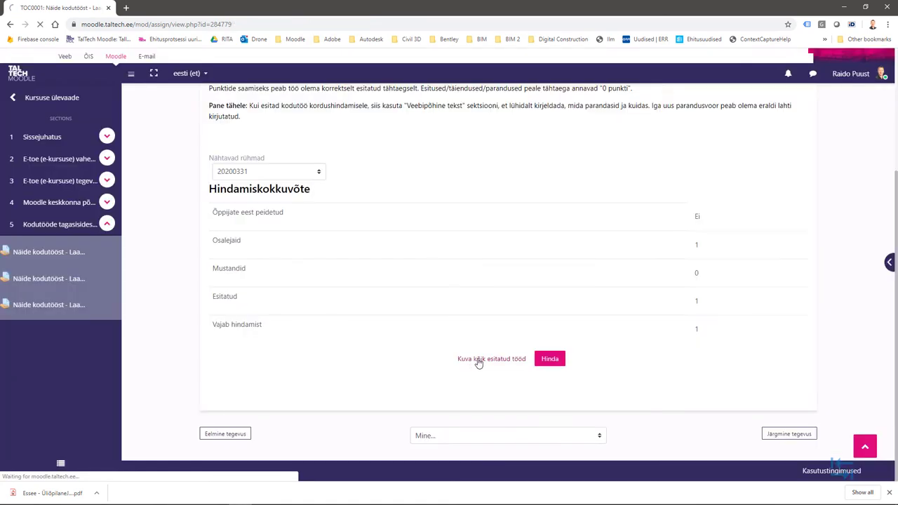
Show all submitted works for the assignment and revert the student's submission to draft (Määra esitatud töö mustandiks).
{"action": "left_click", "coordinate": [477, 363]}
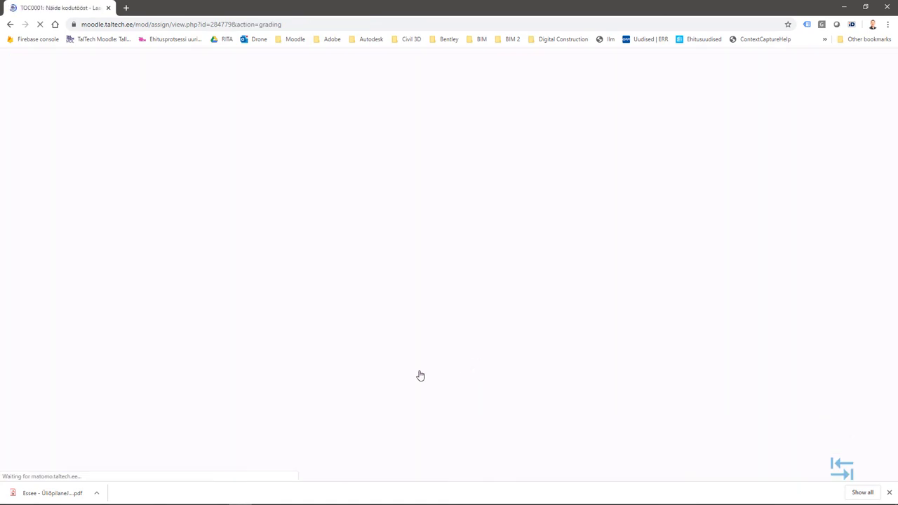
{"action": "scroll", "coordinate": [154, 321], "scroll_direction": "down", "scroll_amount": 2}
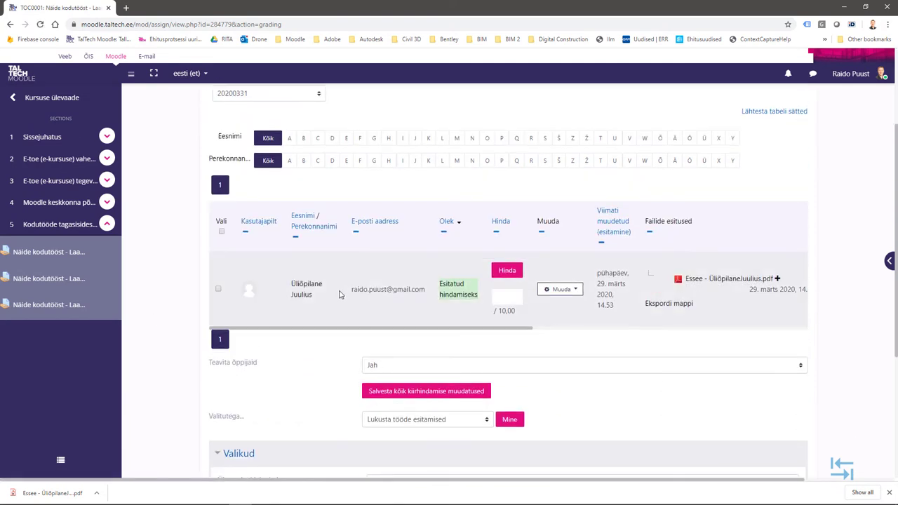
{"action": "left_click", "coordinate": [571, 290]}
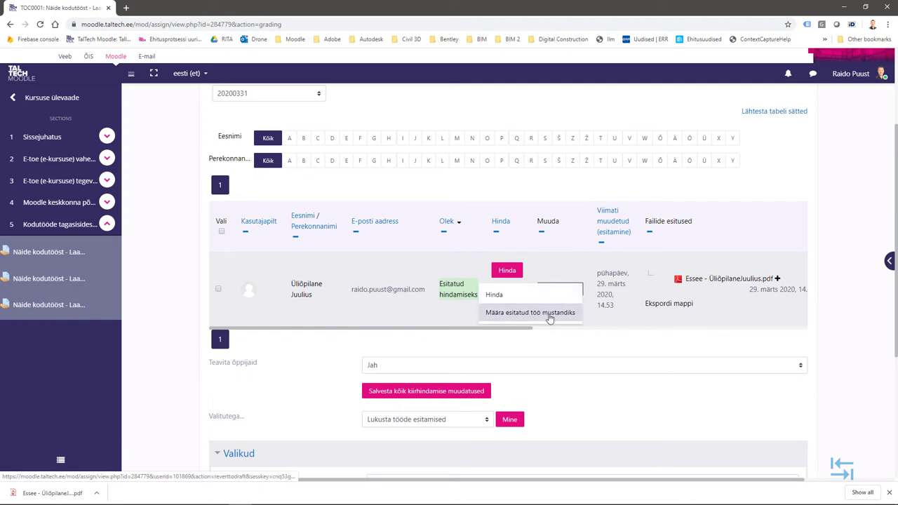
{"action": "left_click", "coordinate": [550, 318]}
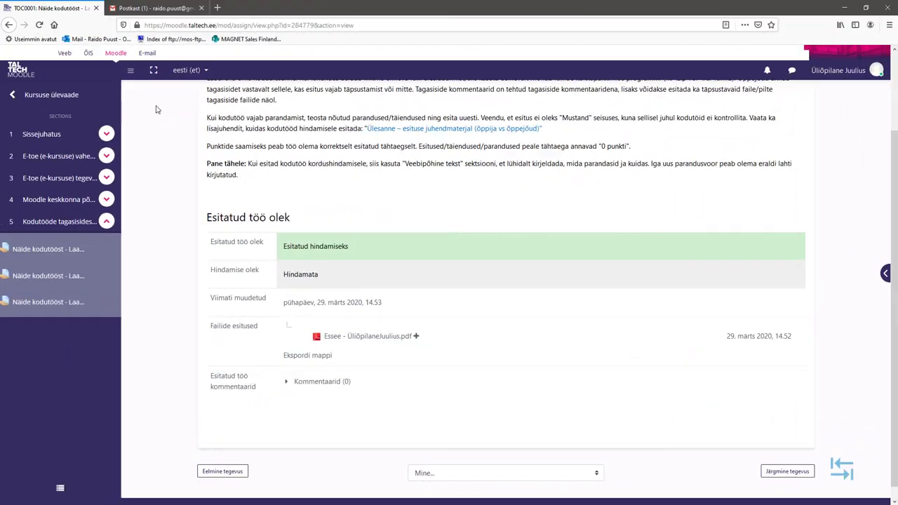
Switch to the student's Gmail inbox and read the notification email about feedback on the assignment.
{"action": "left_click", "coordinate": [149, 9]}
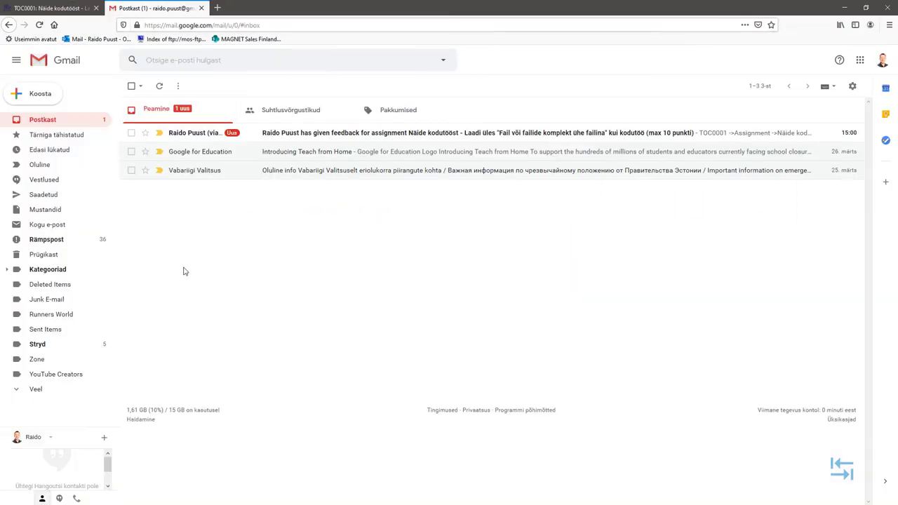
{"action": "left_click", "coordinate": [309, 133]}
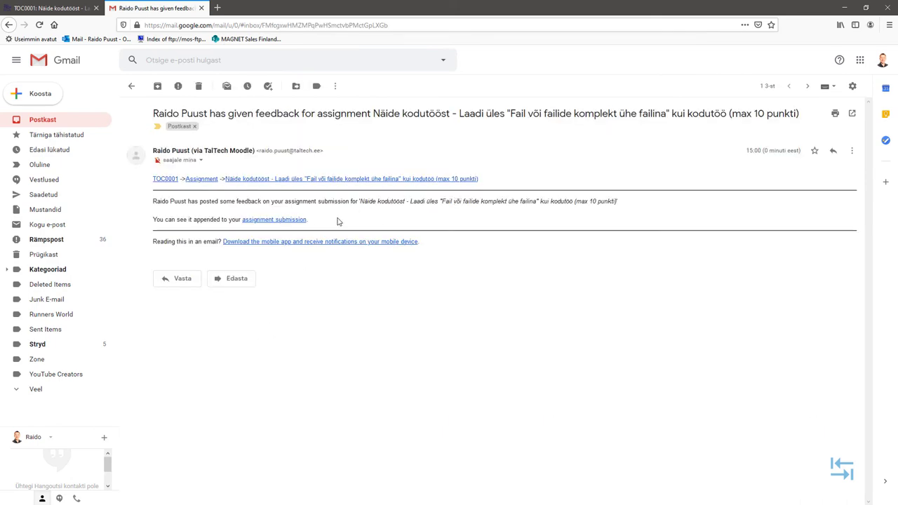
Return to the student's Moodle and open the main page of the TOC0001 Moodle baaskoolitus course.
{"action": "left_click", "coordinate": [66, 8]}
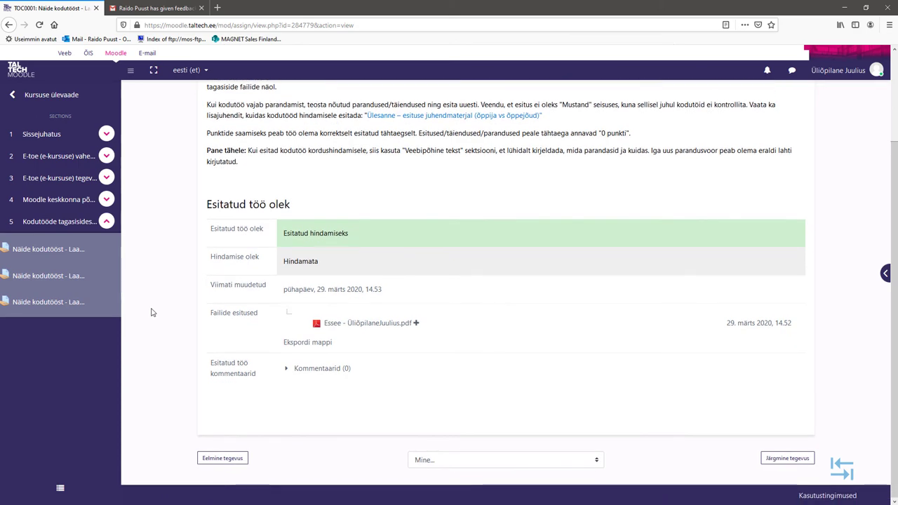
{"action": "scroll", "coordinate": [154, 302], "scroll_direction": "up", "scroll_amount": 3}
{"action": "left_click", "coordinate": [551, 113]}
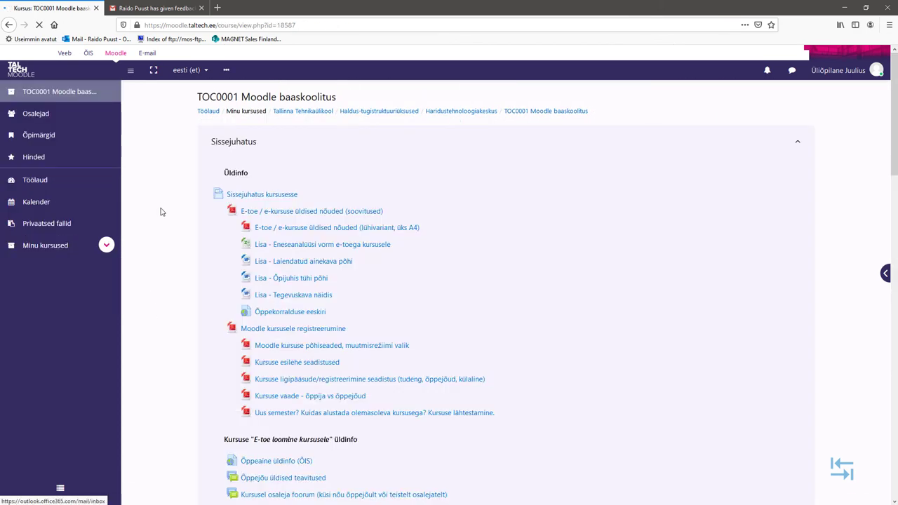
Open the "Fail või failide komplekt ühe failina" assignment as the student and save the feedback image 01.png to disk.
{"action": "scroll", "coordinate": [158, 342], "scroll_direction": "down", "scroll_amount": 20}
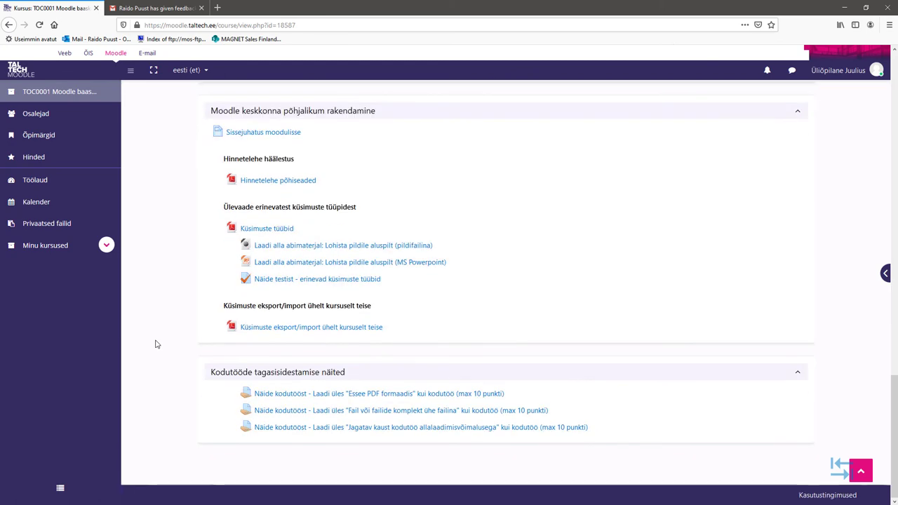
{"action": "left_click", "coordinate": [388, 413]}
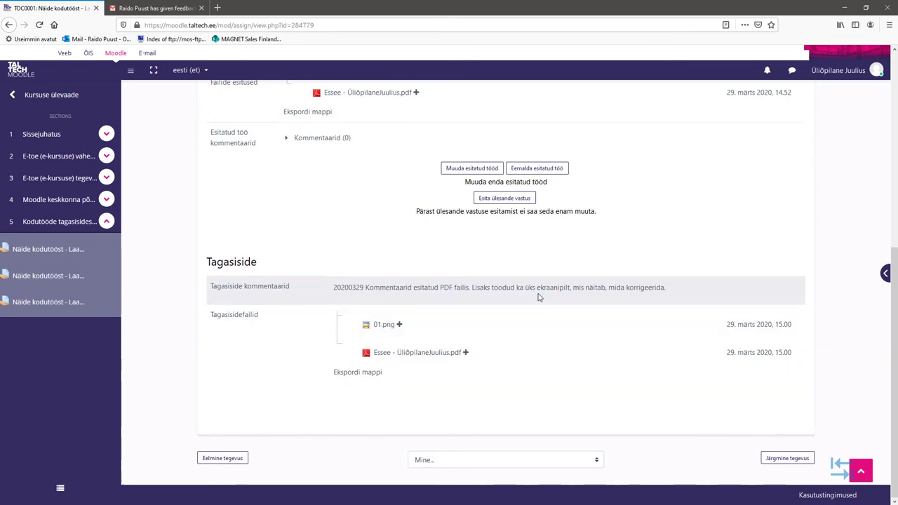
{"action": "left_click", "coordinate": [380, 331]}
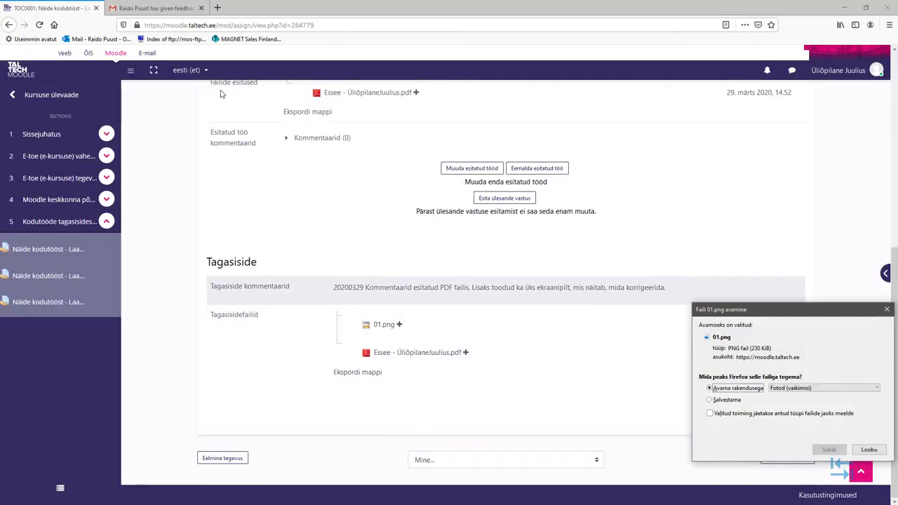
{"action": "left_click", "coordinate": [725, 400]}
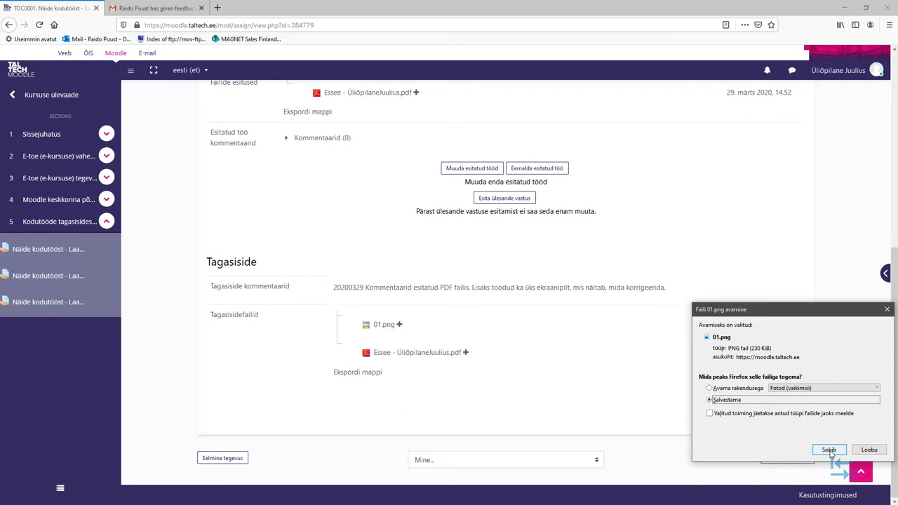
{"action": "left_click", "coordinate": [828, 449]}
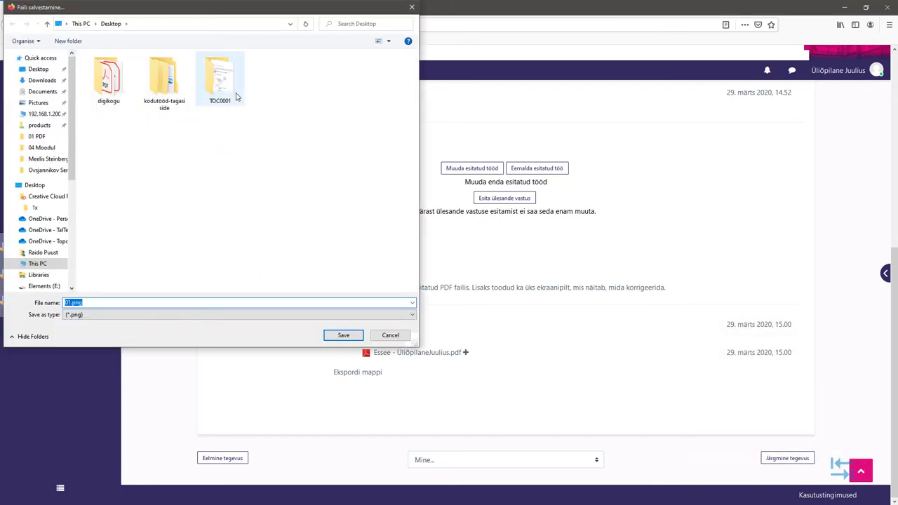
{"action": "key", "text": "Return"}
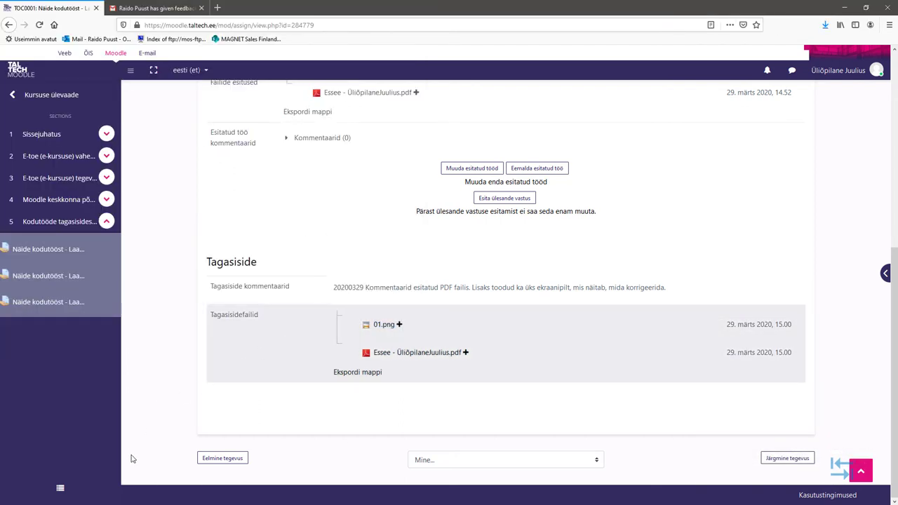
View the feedback image 01.png, close it, and return to the student's assignment page.
{"action": "key", "text": "alt+Tab"}
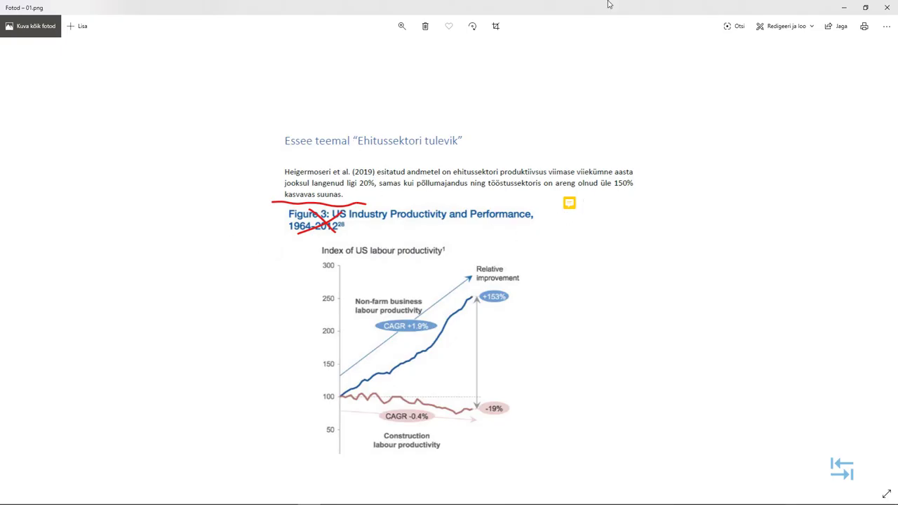
{"action": "left_click", "coordinate": [886, 7]}
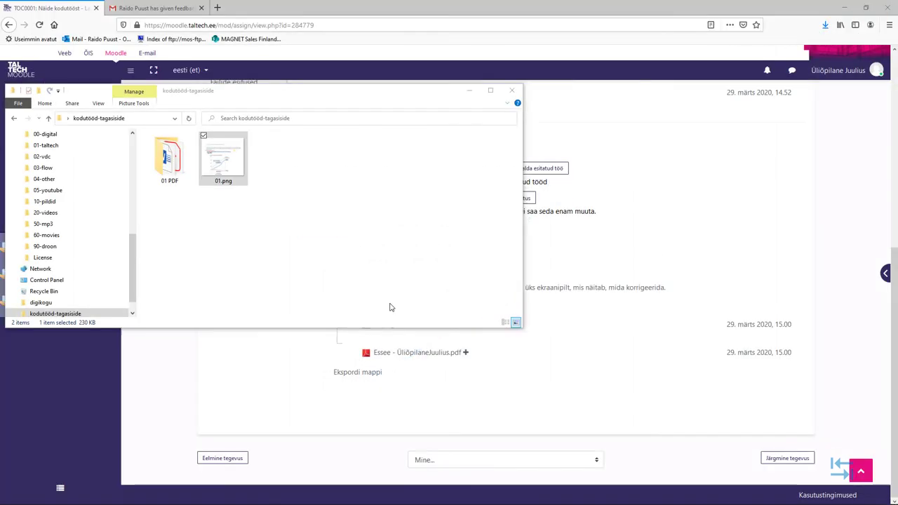
{"action": "left_click", "coordinate": [469, 91]}
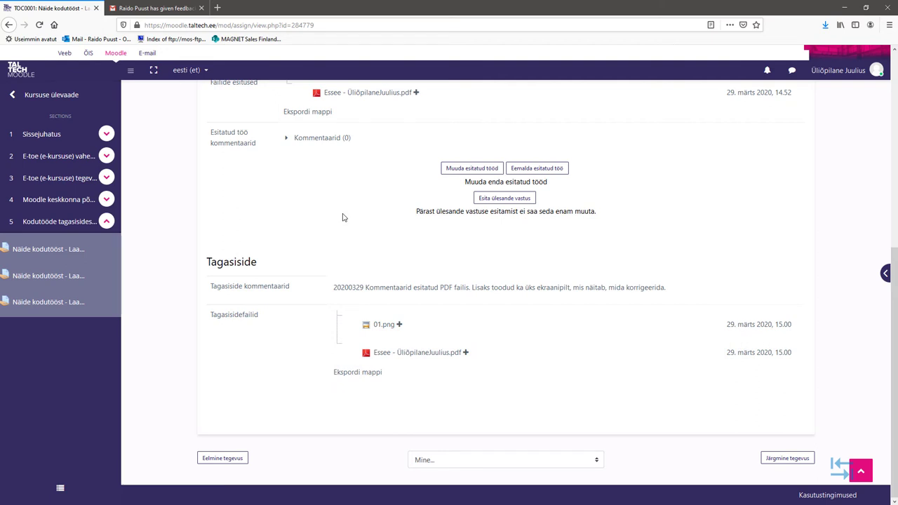
Edit the student's submission, replacing the submitted PDF with the corrected essay PDF from the parandatud folder.
{"action": "scroll", "coordinate": [361, 237], "scroll_direction": "up", "scroll_amount": 3}
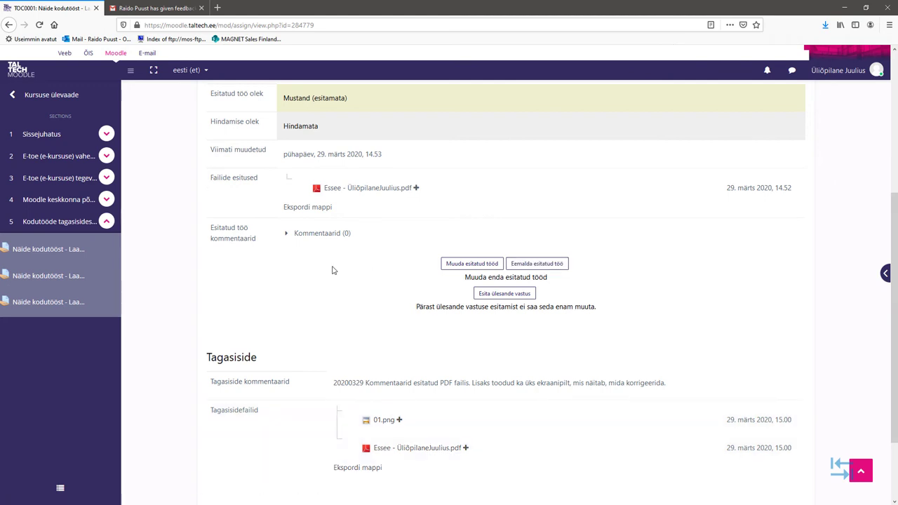
{"action": "left_click", "coordinate": [468, 263]}
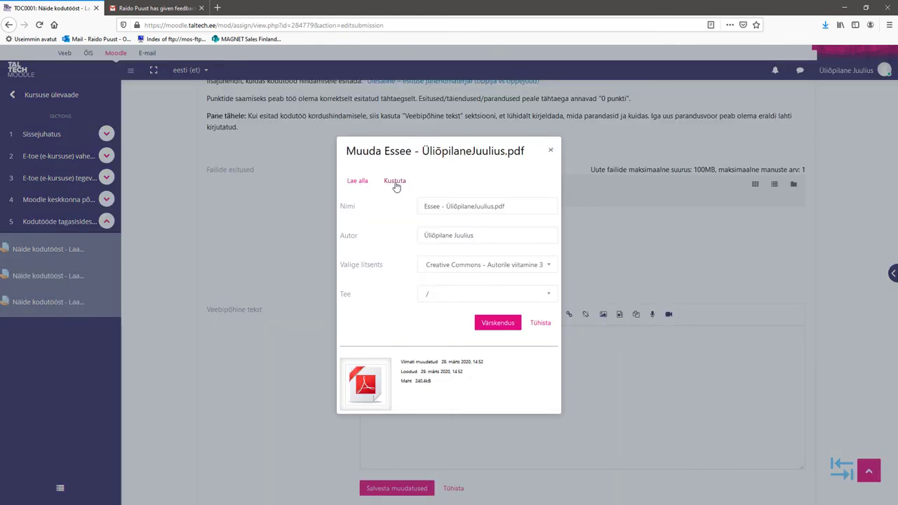
{"action": "left_click", "coordinate": [395, 183]}
{"action": "left_click", "coordinate": [432, 293]}
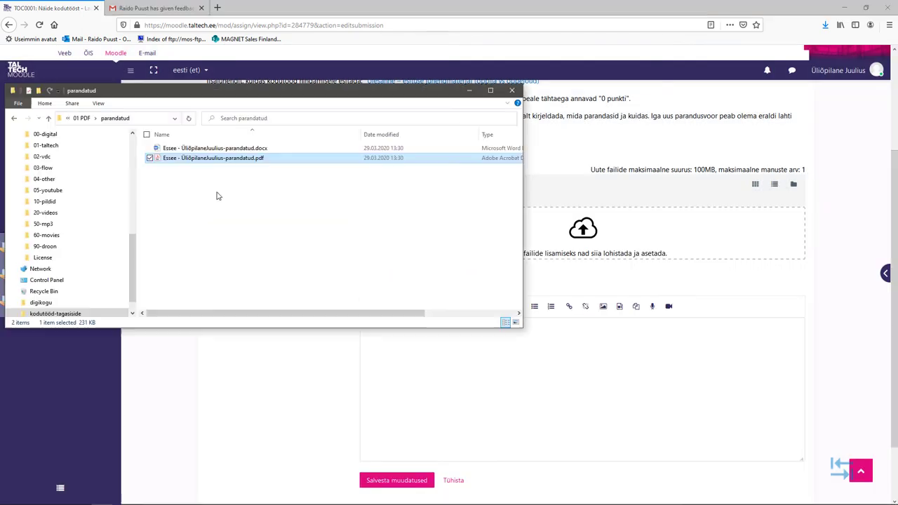
{"action": "left_click_drag", "start_coordinate": [177, 162], "coordinate": [614, 245]}
Enter "Parandused tehtud vastavalt soovitustele." as the submission's online text (Veebipõhine tekst) and save the changes.
{"action": "left_click", "coordinate": [530, 383]}
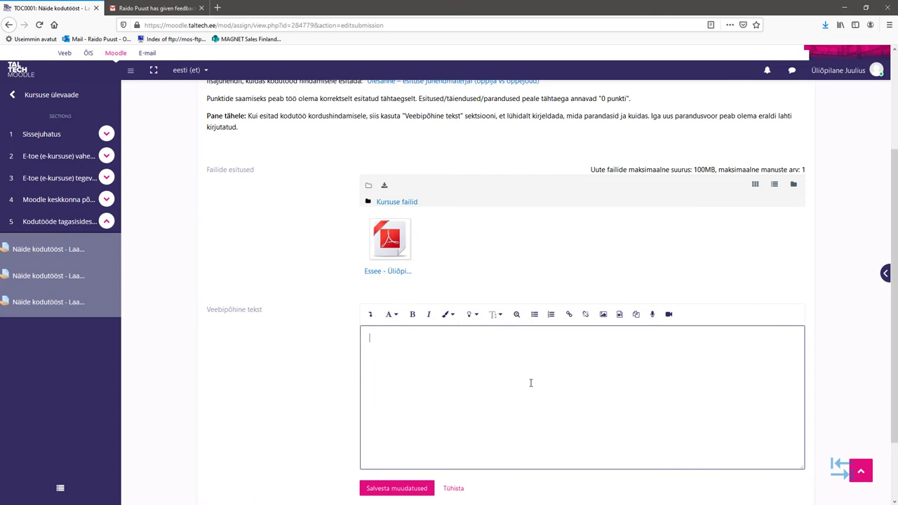
{"action": "type", "text": "Parandused tehtud vastavalt soovitustele."}
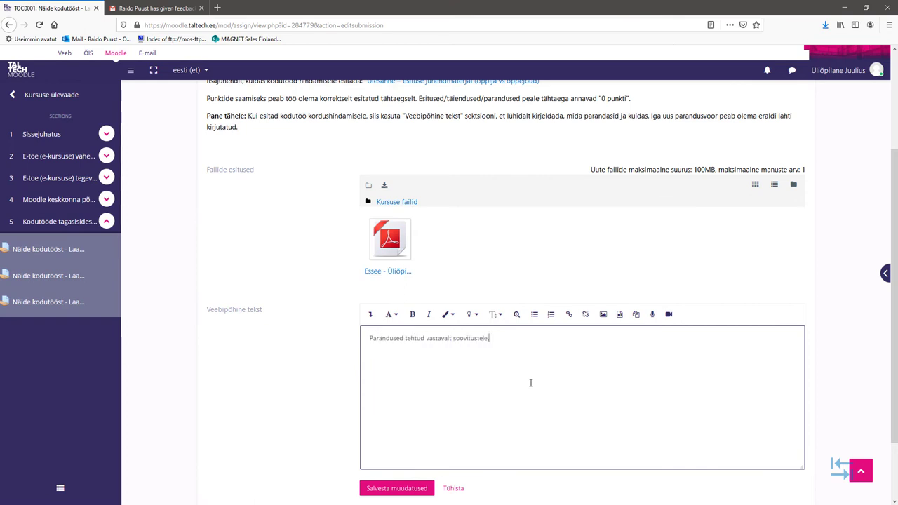
{"action": "scroll", "coordinate": [530, 383], "scroll_direction": "down", "scroll_amount": 2}
{"action": "left_click", "coordinate": [379, 408]}
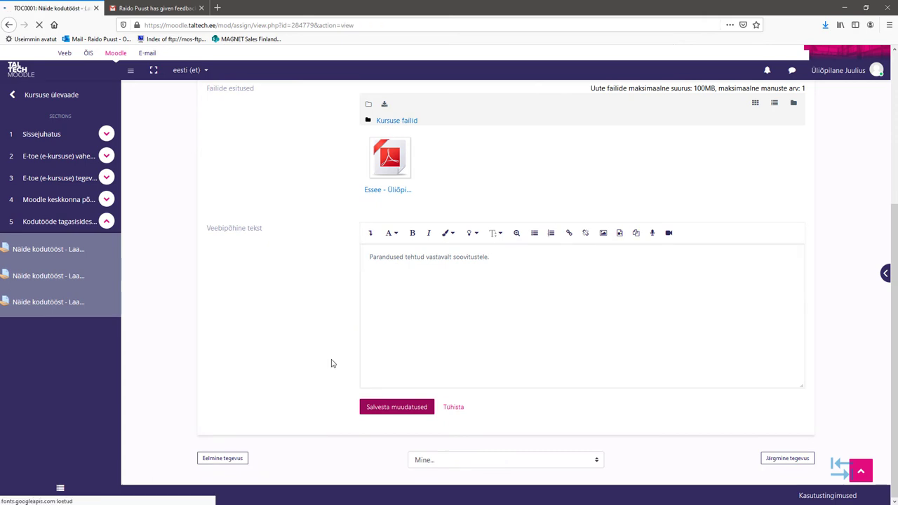
Submit the revised assignment for grading (Esita ülesande vastus) and confirm the submission.
{"action": "scroll", "coordinate": [435, 351], "scroll_direction": "down", "scroll_amount": 1}
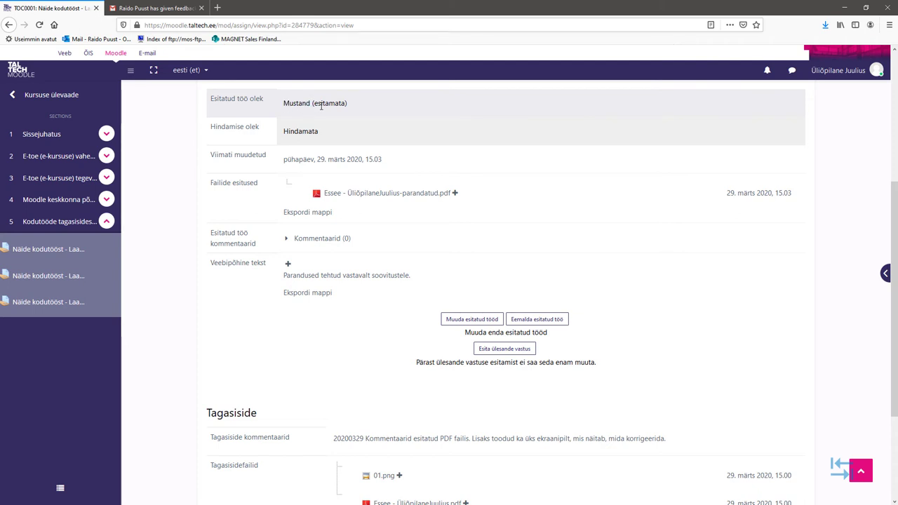
{"action": "left_click", "coordinate": [502, 349]}
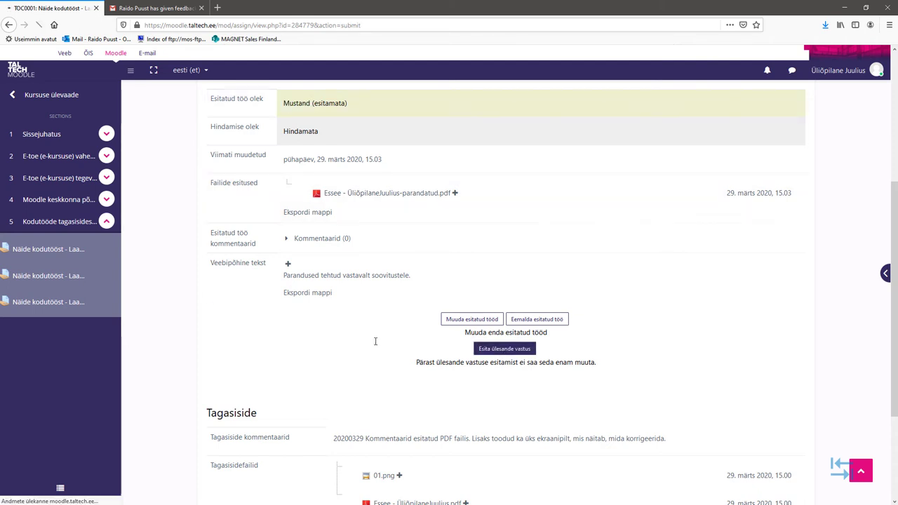
{"action": "left_click", "coordinate": [373, 352]}
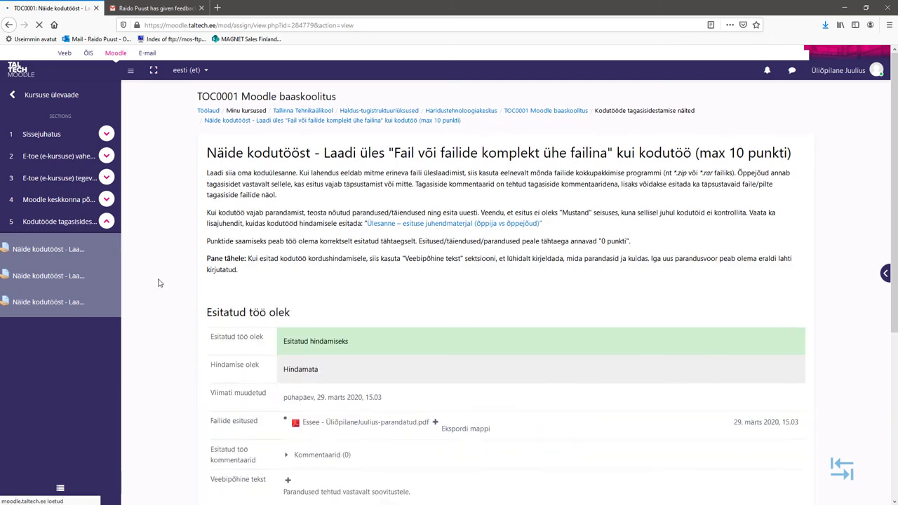
{"action": "scroll", "coordinate": [202, 245], "scroll_direction": "down", "scroll_amount": 3}
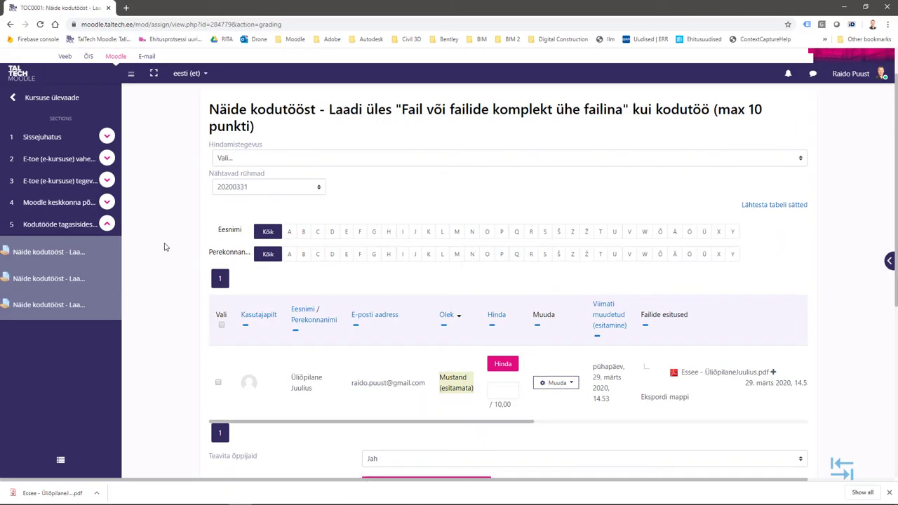
Refresh the teacher's grading table in the other browser and check the status of the student's resubmitted work.
{"action": "scroll", "coordinate": [161, 245], "scroll_direction": "up", "scroll_amount": 2}
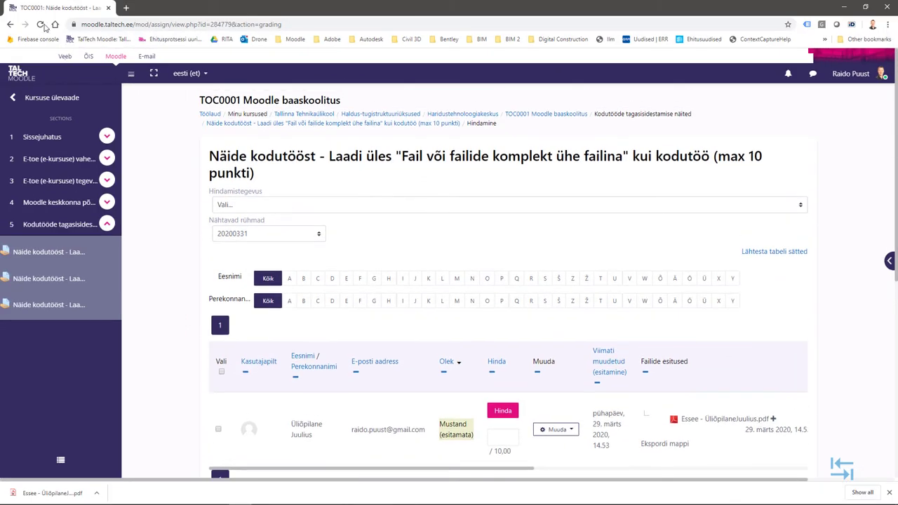
{"action": "left_click", "coordinate": [40, 25]}
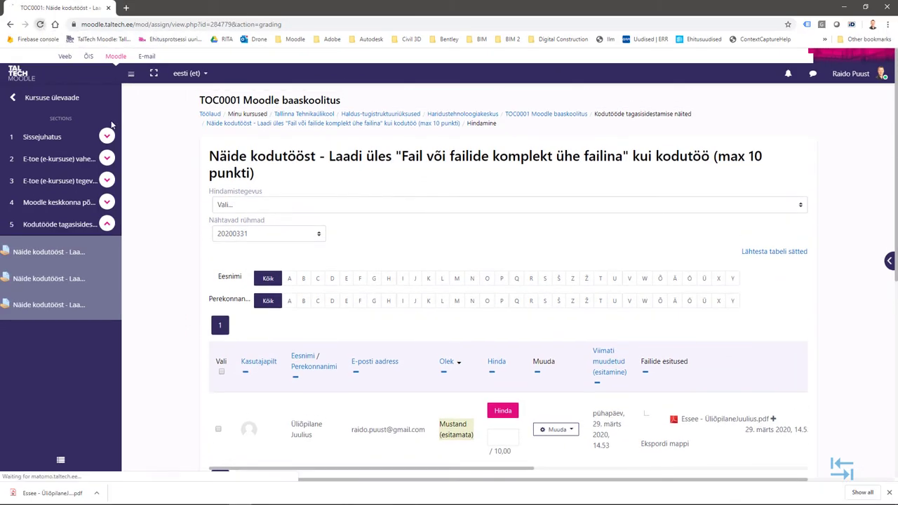
{"action": "scroll", "coordinate": [150, 351], "scroll_direction": "down", "scroll_amount": 2}
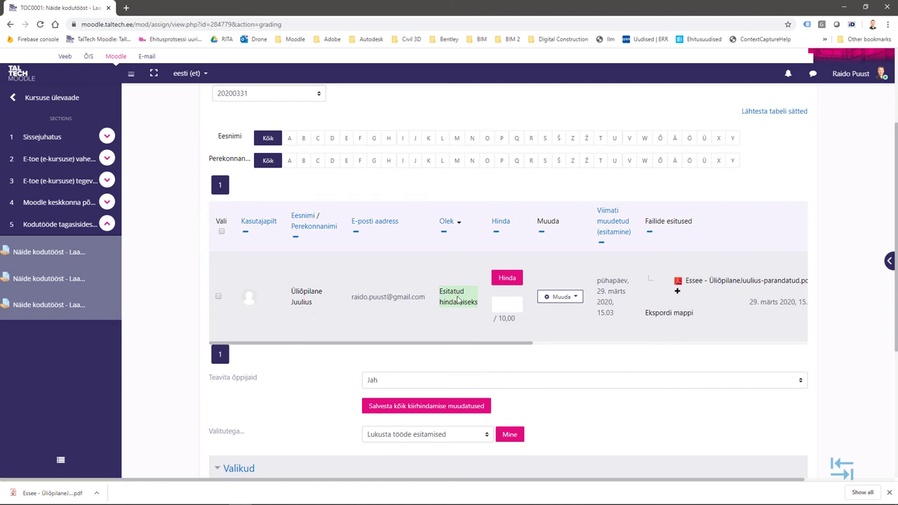
Download the corrected essay PDF from the grading table into the student's folder and open it for review.
{"action": "left_click", "coordinate": [740, 282]}
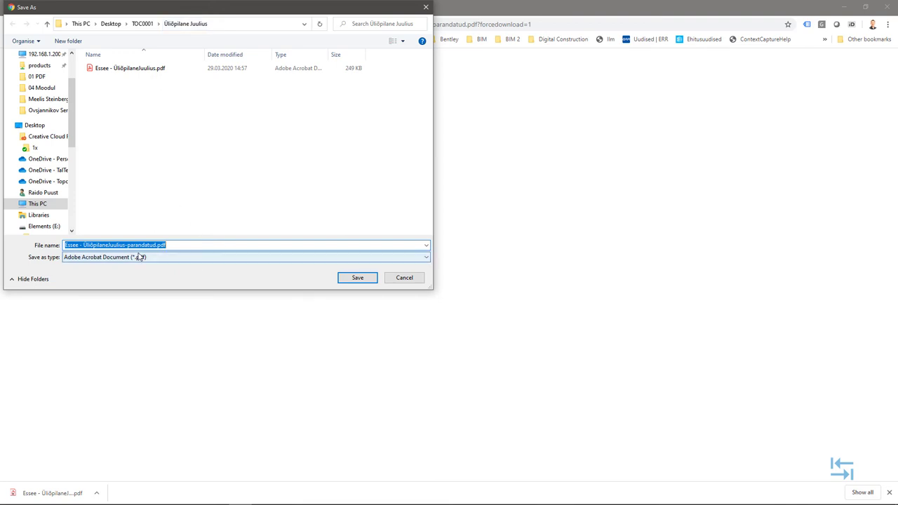
{"action": "key", "text": "Return"}
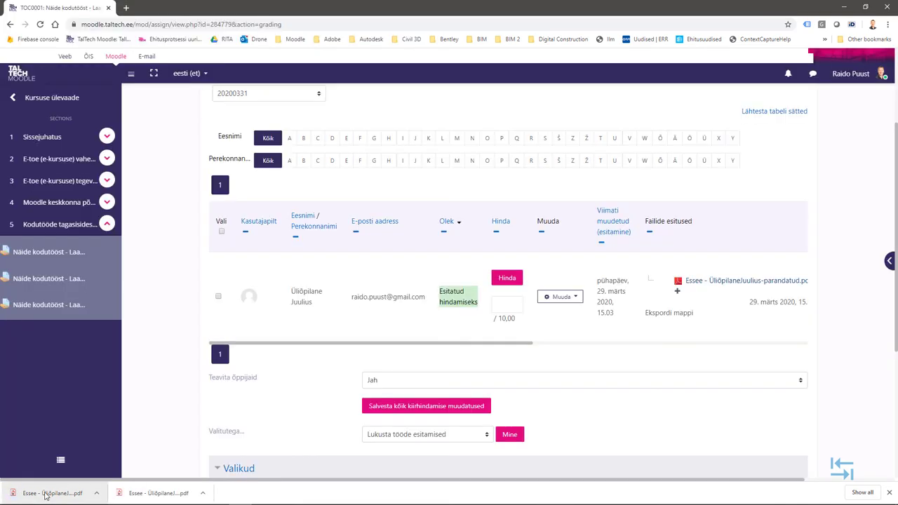
{"action": "left_click", "coordinate": [46, 493]}
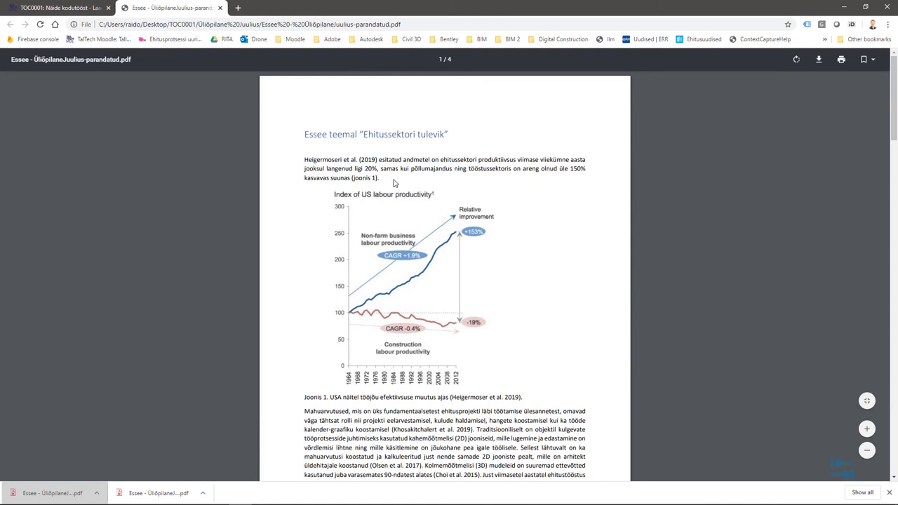
Return to the grading table and examine the student's online text, feedback comment and feedback file columns.
{"action": "left_click", "coordinate": [74, 7]}
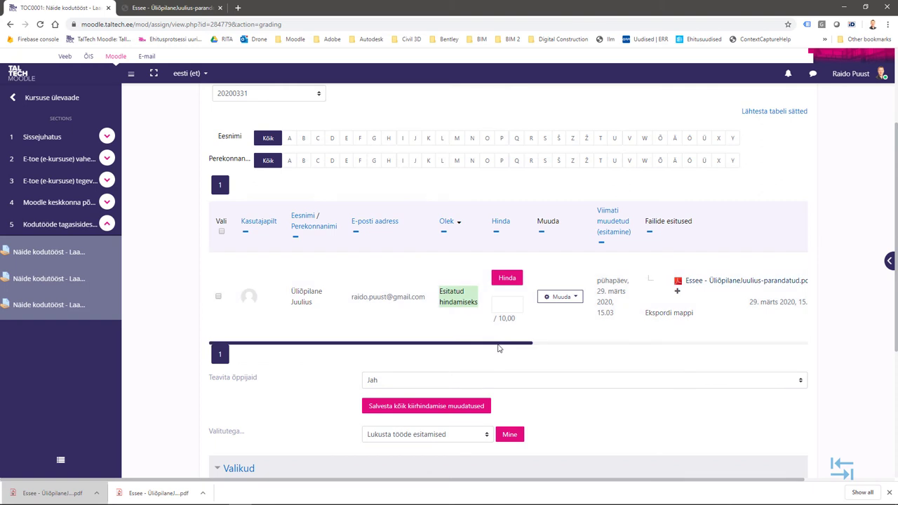
{"action": "left_click", "coordinate": [615, 343]}
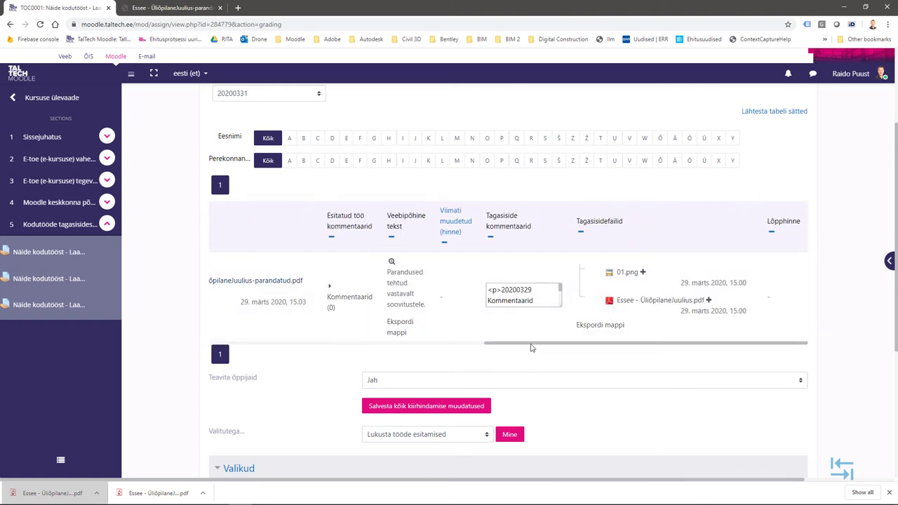
{"action": "left_click_drag", "start_coordinate": [531, 347], "coordinate": [280, 351]}
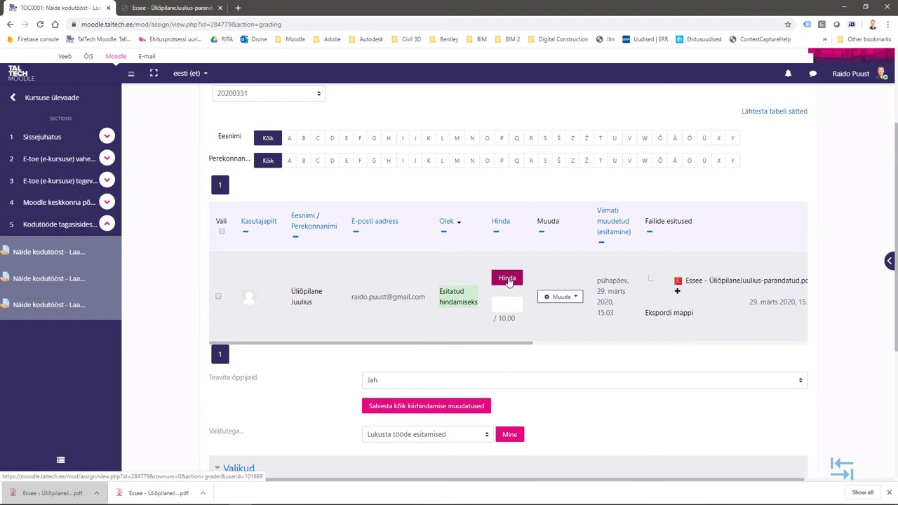
In the student's grading form, add "20200329 Nüüd on kõik korras, hästi tehtud, arvestatud." above the existing feedback comment and set the grade to 10.
{"action": "left_click", "coordinate": [507, 279]}
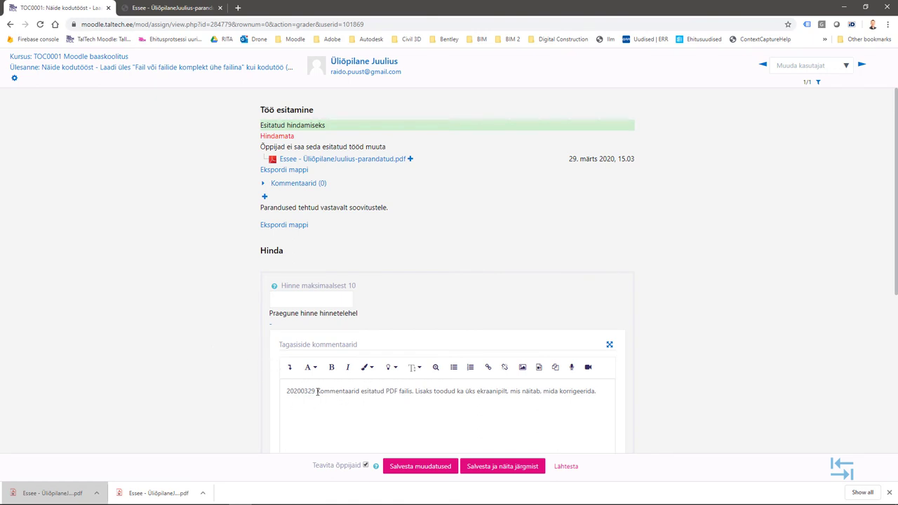
{"action": "scroll", "coordinate": [326, 388], "scroll_direction": "down", "scroll_amount": 1}
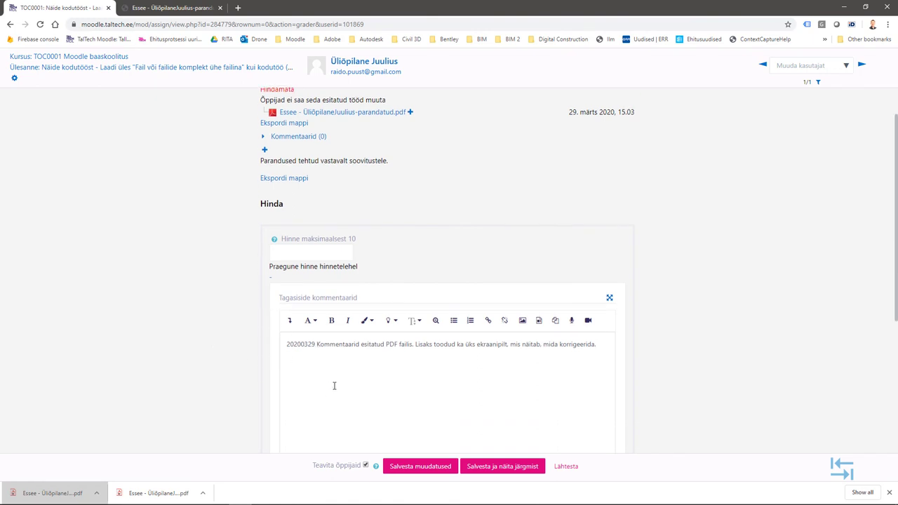
{"action": "left_click", "coordinate": [317, 344]}
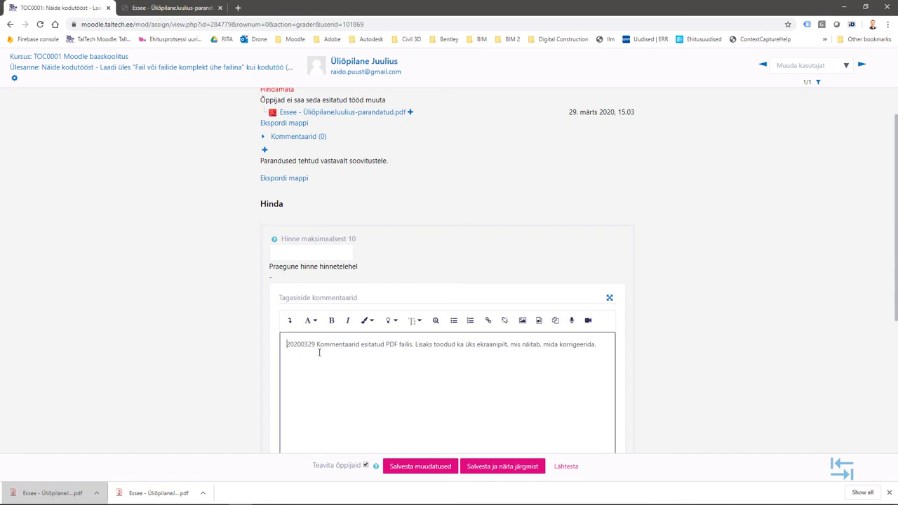
{"action": "key", "text": "Return"}
{"action": "key", "text": "Up"}
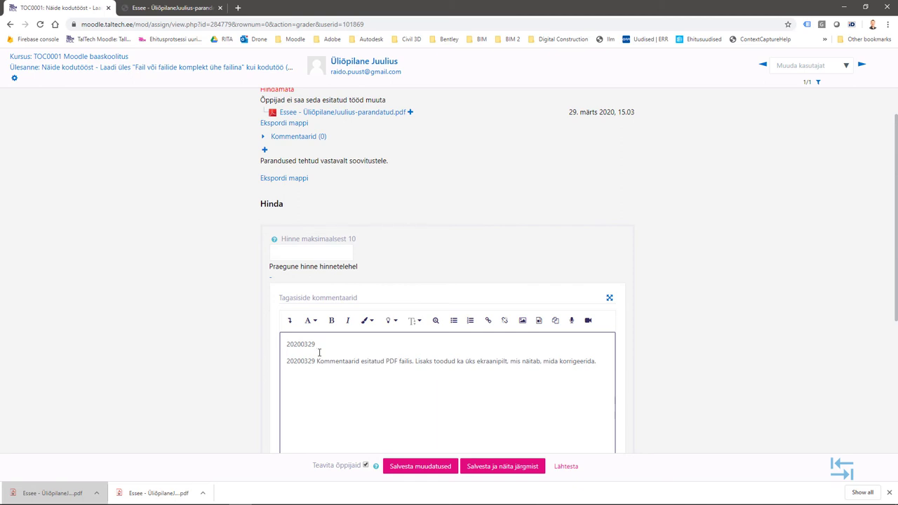
{"action": "key", "text": "BackSpace"}
{"action": "type", "text": "on kõik korras, hästi tehtud, arvestatud."}
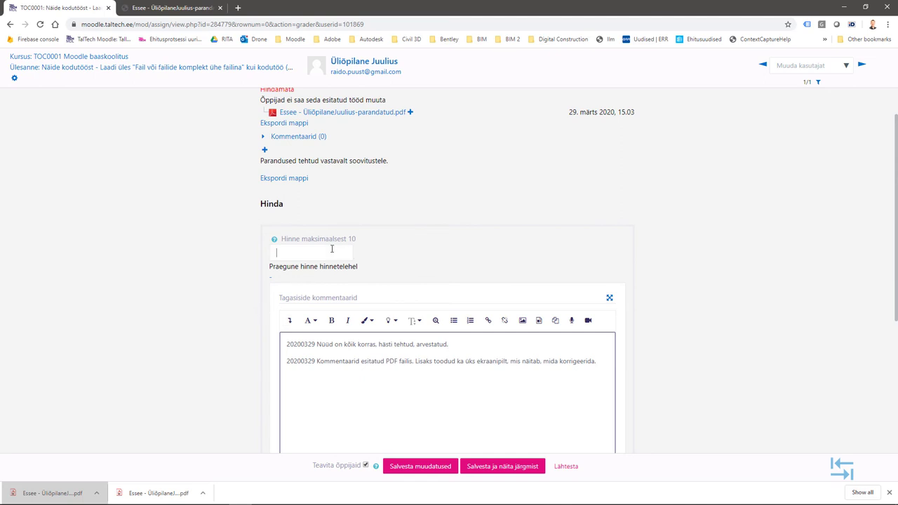
{"action": "left_click", "coordinate": [385, 256]}
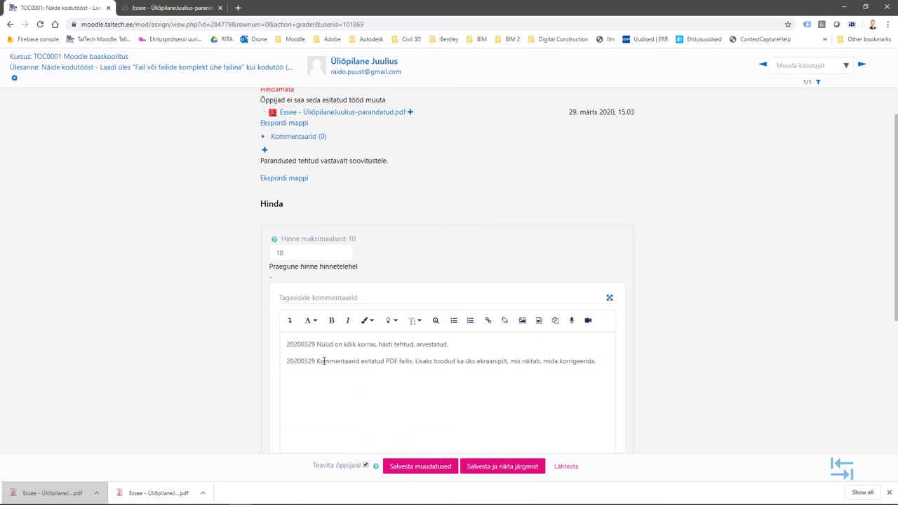
{"action": "scroll", "coordinate": [263, 363], "scroll_direction": "down", "scroll_amount": 2}
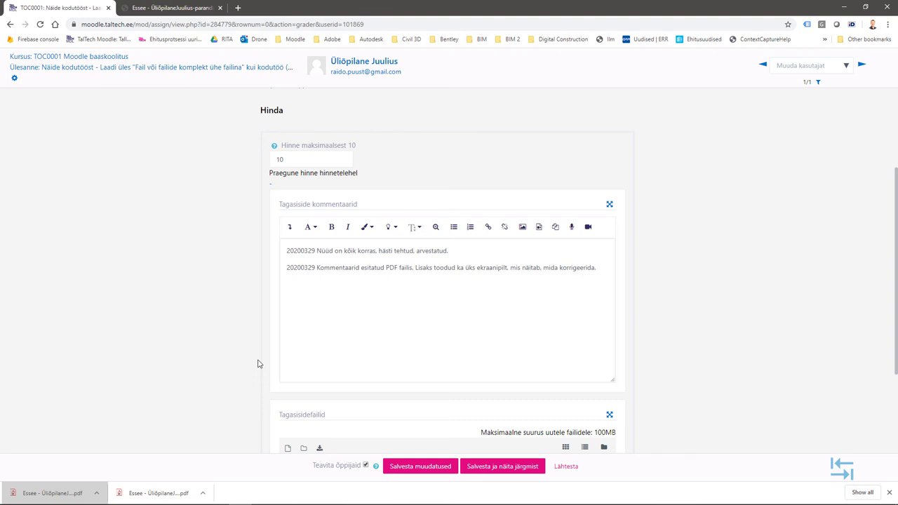
Check the feedback files, save the student's grade and feedback changes, and return to the assignment's overview page.
{"action": "scroll", "coordinate": [257, 363], "scroll_direction": "down", "scroll_amount": 2}
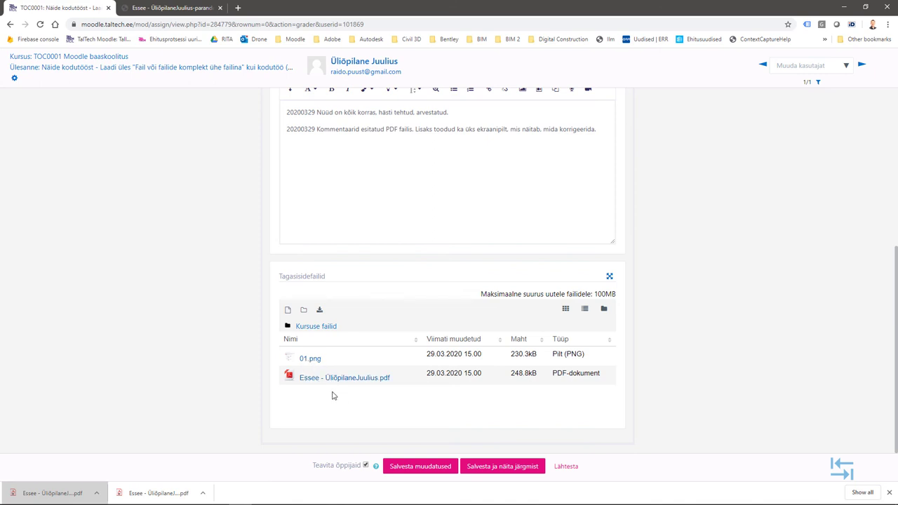
{"action": "scroll", "coordinate": [294, 220], "scroll_direction": "up", "scroll_amount": 3}
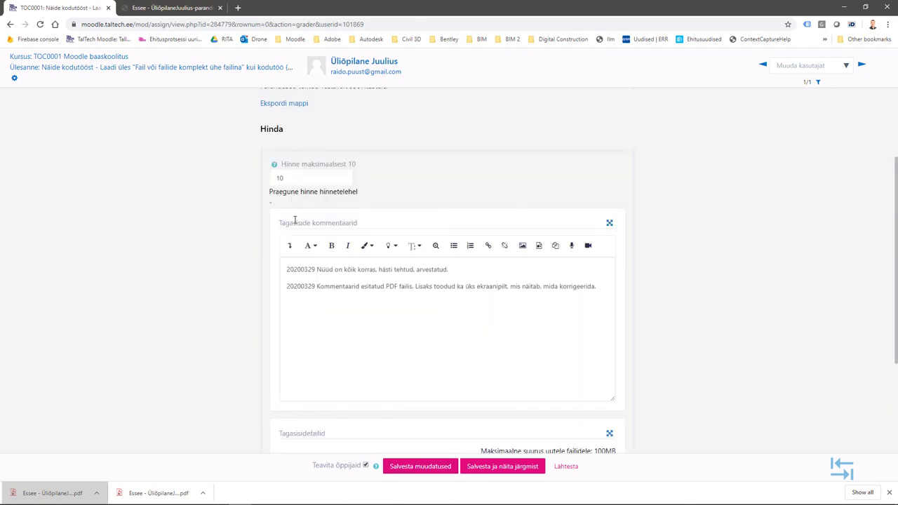
{"action": "scroll", "coordinate": [298, 280], "scroll_direction": "up", "scroll_amount": 2}
{"action": "scroll", "coordinate": [272, 354], "scroll_direction": "down", "scroll_amount": 4}
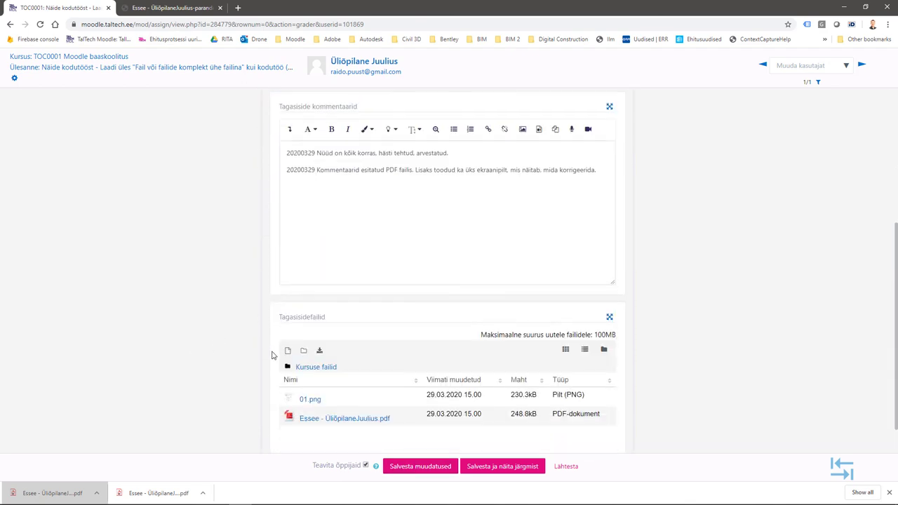
{"action": "scroll", "coordinate": [272, 354], "scroll_direction": "down", "scroll_amount": 1}
{"action": "left_click", "coordinate": [420, 466]}
{"action": "left_click", "coordinate": [377, 313]}
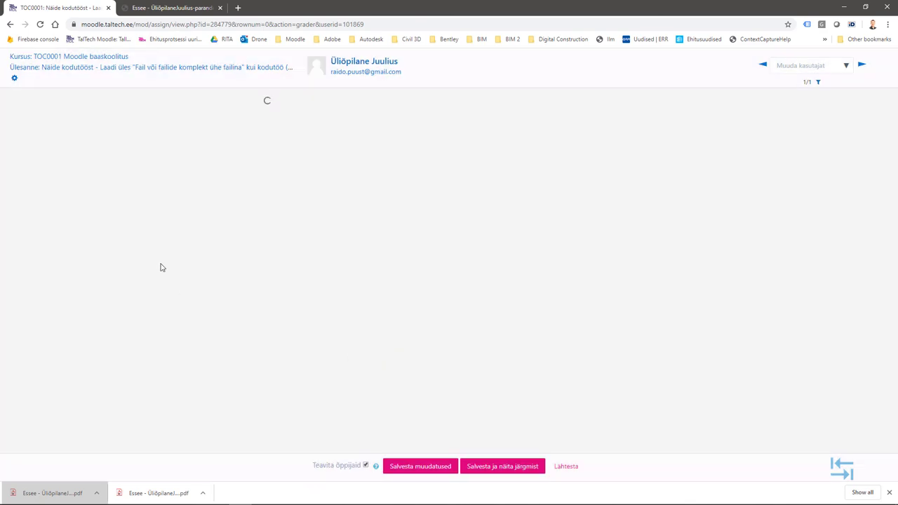
{"action": "left_click", "coordinate": [289, 68]}
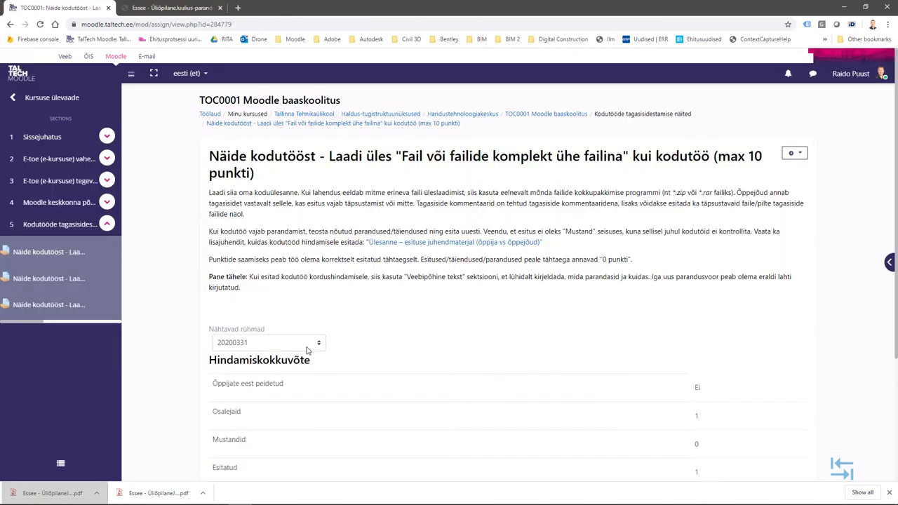
{"action": "scroll", "coordinate": [167, 362], "scroll_direction": "down", "scroll_amount": 2}
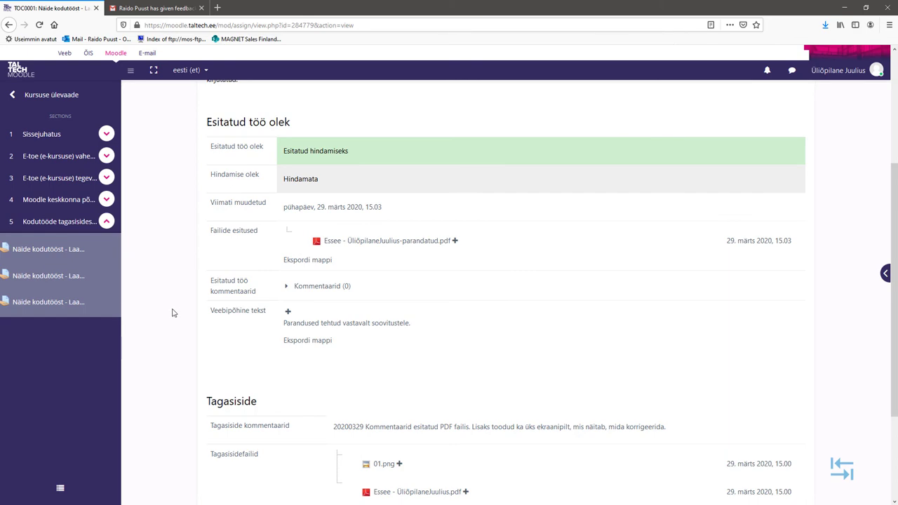
In the student's browser, reload the assignment page and examine the grade, feedback comments and feedback files.
{"action": "scroll", "coordinate": [174, 312], "scroll_direction": "up", "scroll_amount": 5}
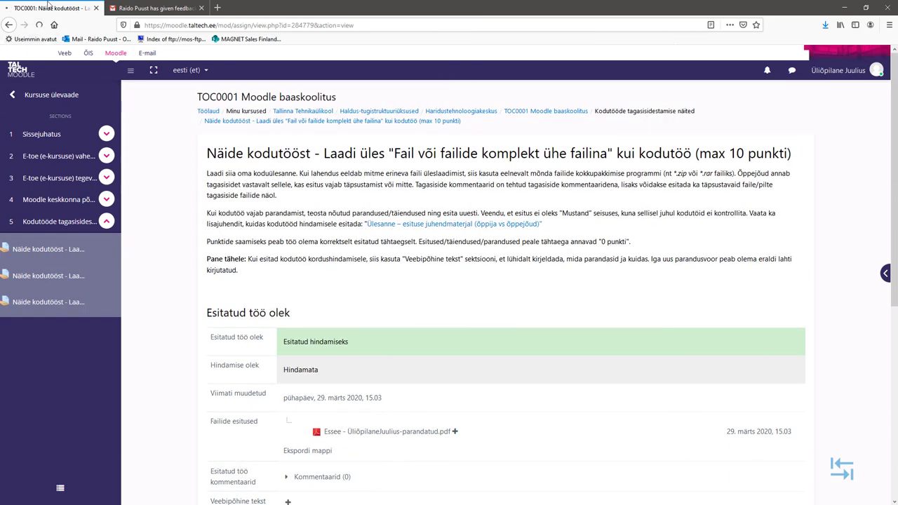
{"action": "scroll", "coordinate": [169, 305], "scroll_direction": "down", "scroll_amount": 5}
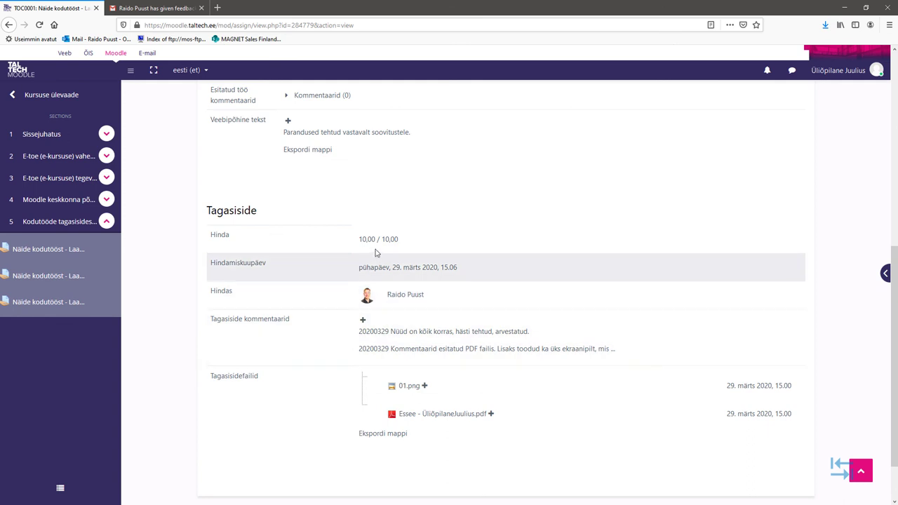
{"action": "triple_click", "coordinate": [403, 241]}
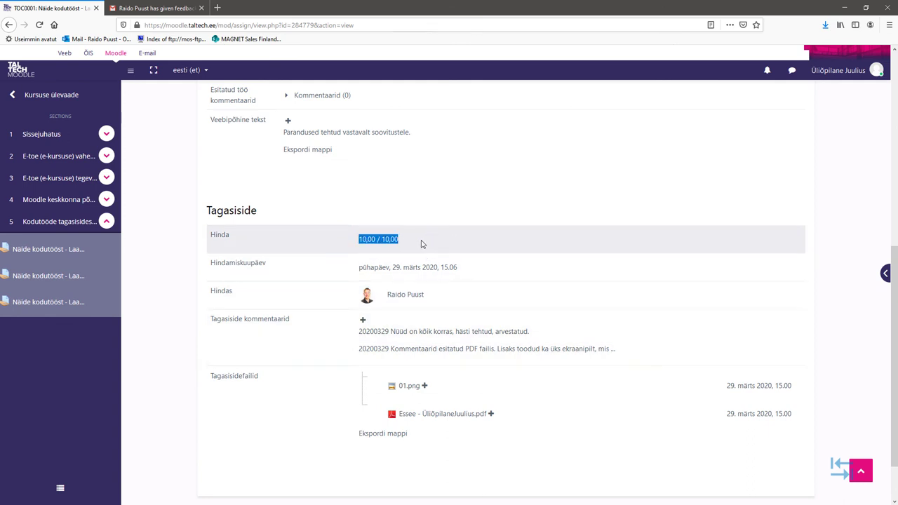
{"action": "left_click", "coordinate": [422, 244]}
{"action": "left_click_drag", "start_coordinate": [360, 332], "coordinate": [629, 352]}
{"action": "left_click", "coordinate": [629, 352]}
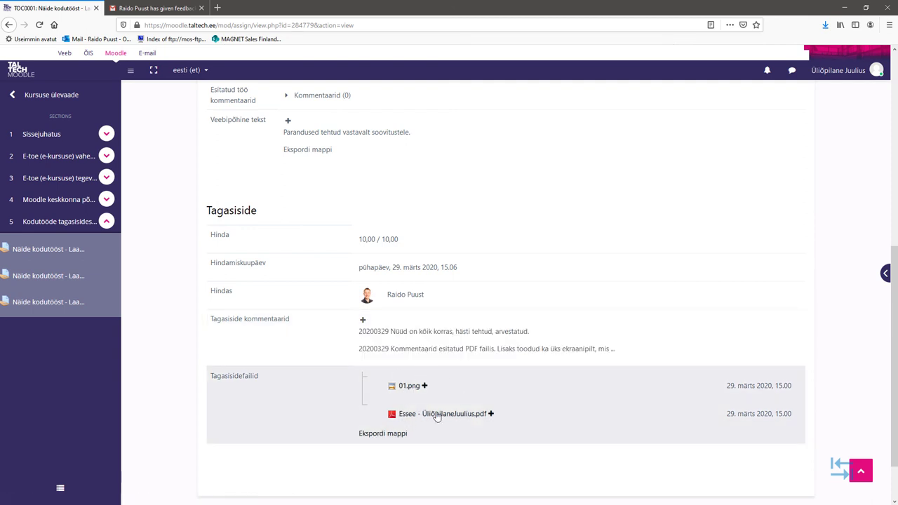
{"action": "scroll", "coordinate": [245, 323], "scroll_direction": "up", "scroll_amount": 6}
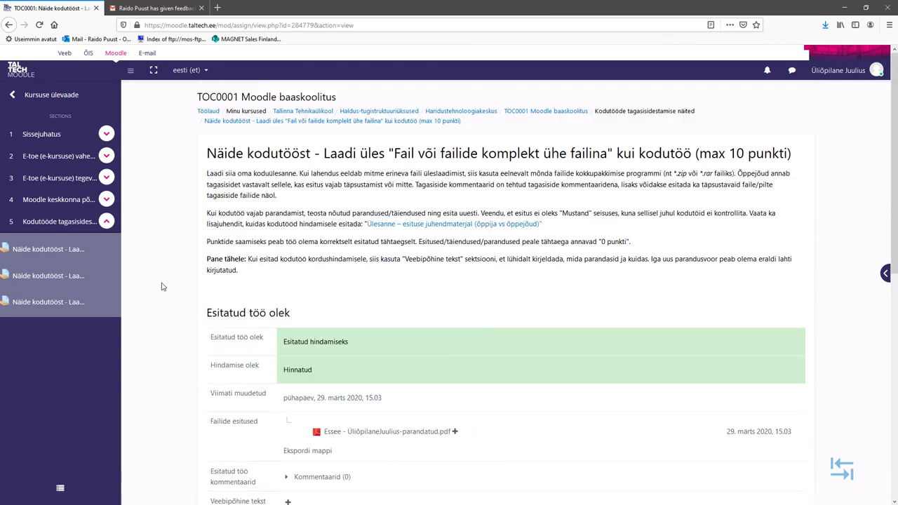